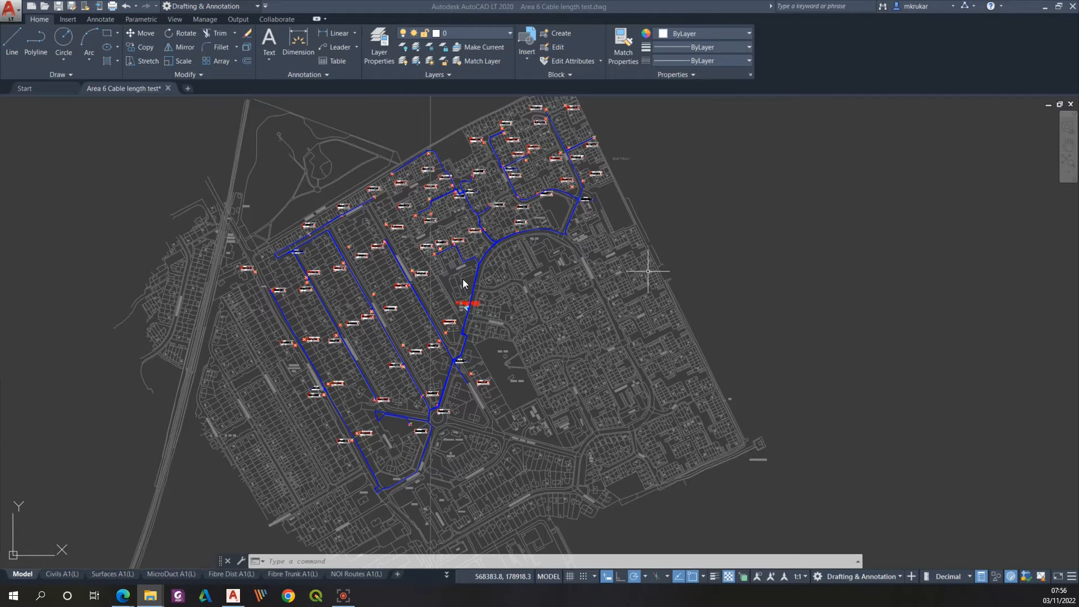
Step: Start Layer Isolate and set both the non-isolated layers and the paper space viewport options to Off
scroll(366, 312, down, 2)
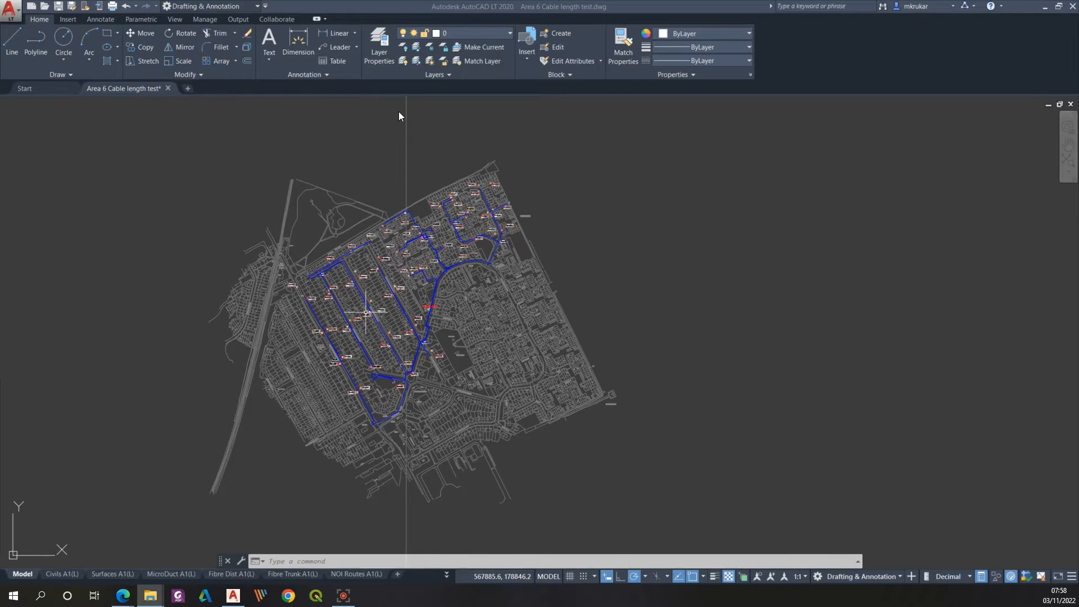
click(417, 49)
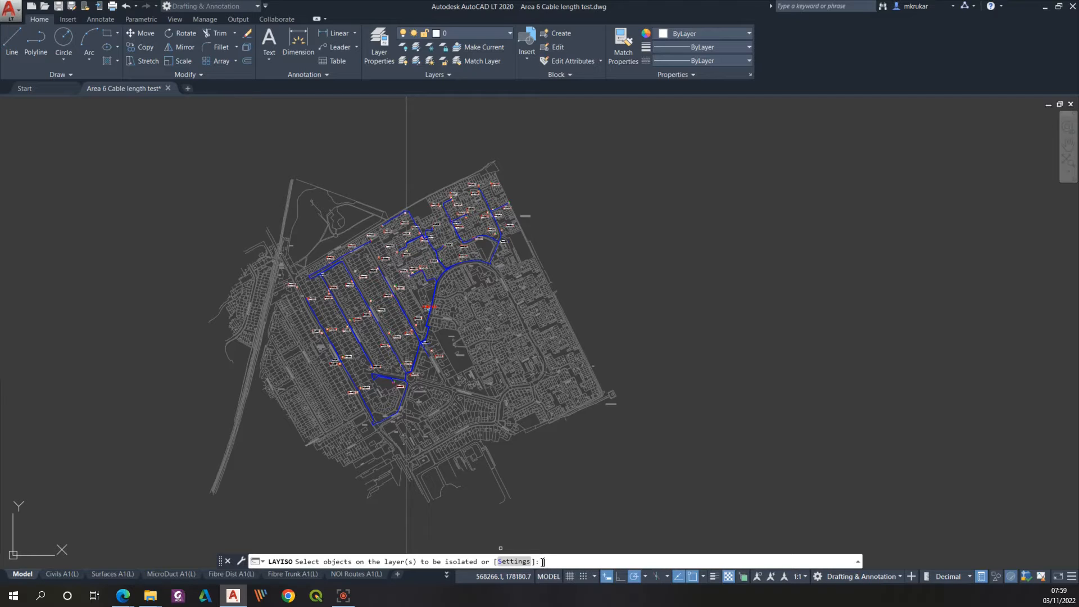
text(S)
key(Return)
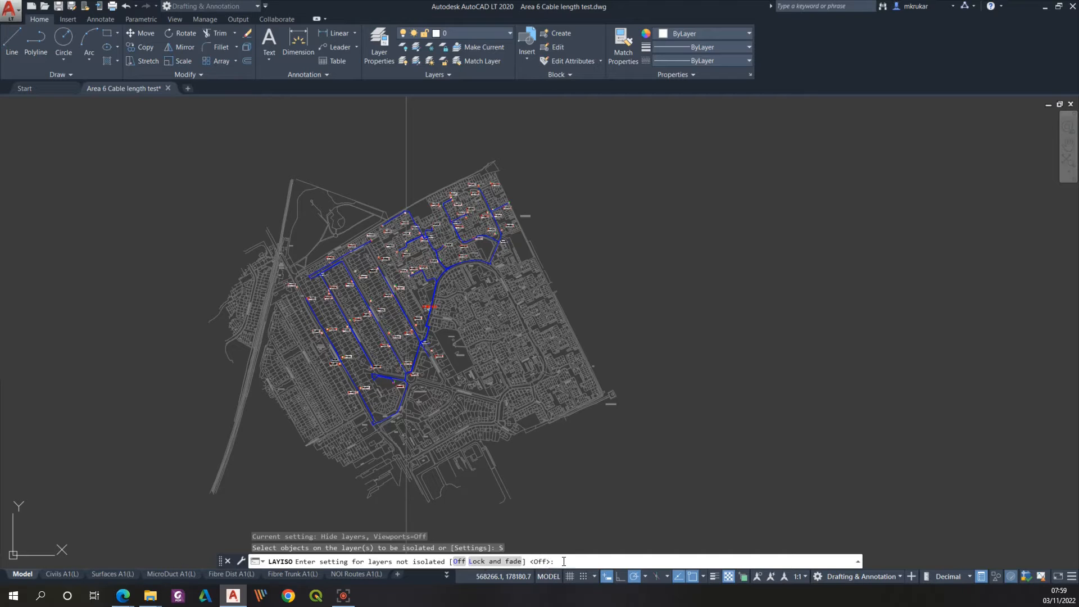
text(O)
key(Return)
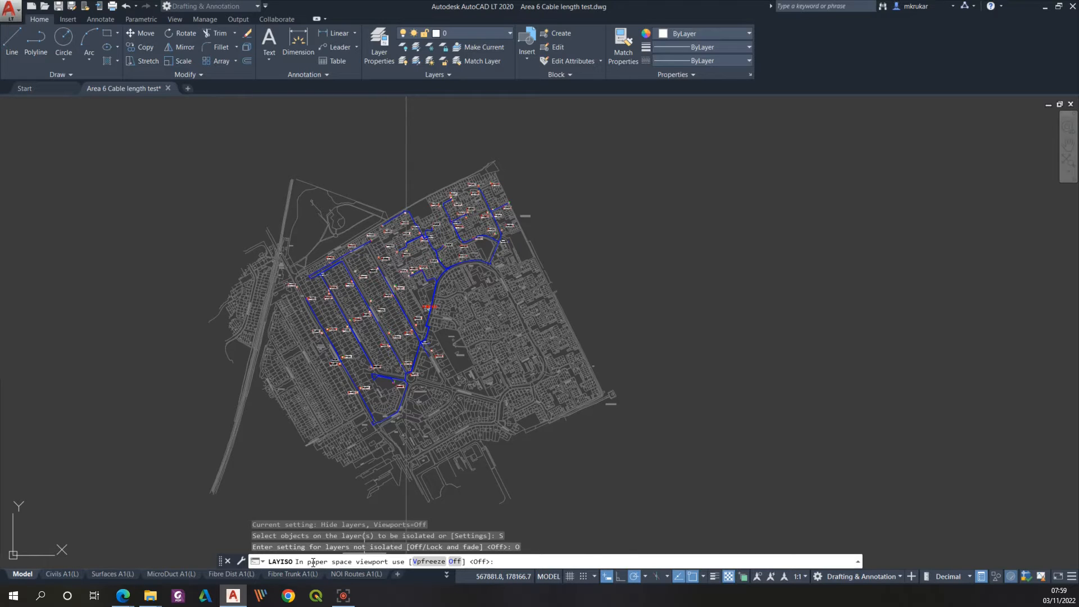
text(O)
key(Return)
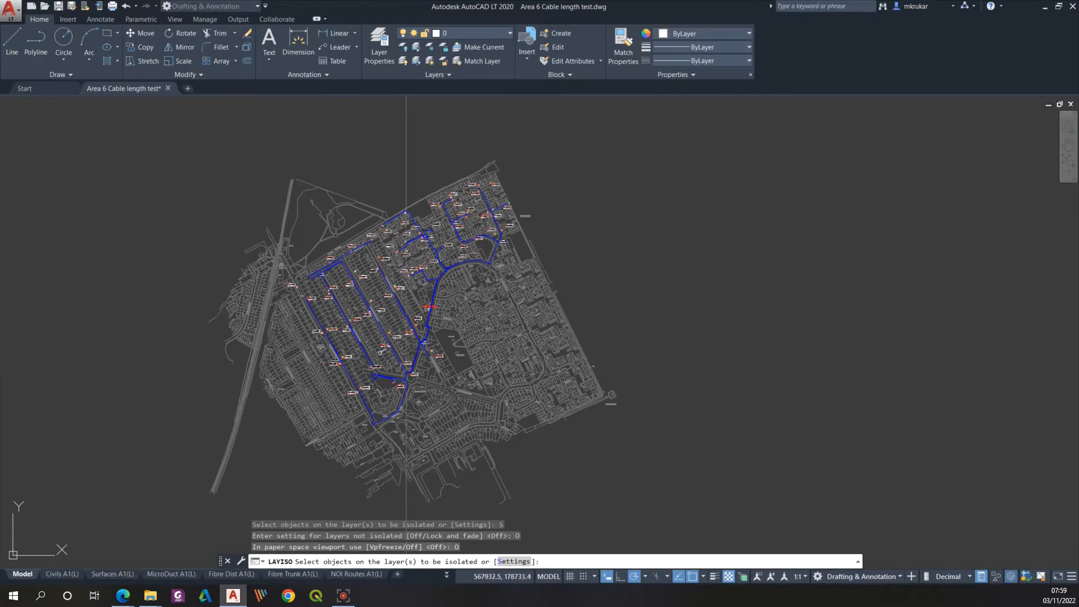
Step: Isolate the Cable-Fibre-Dist layer by picking an object of the blue cable network
scroll(484, 241, up, 5)
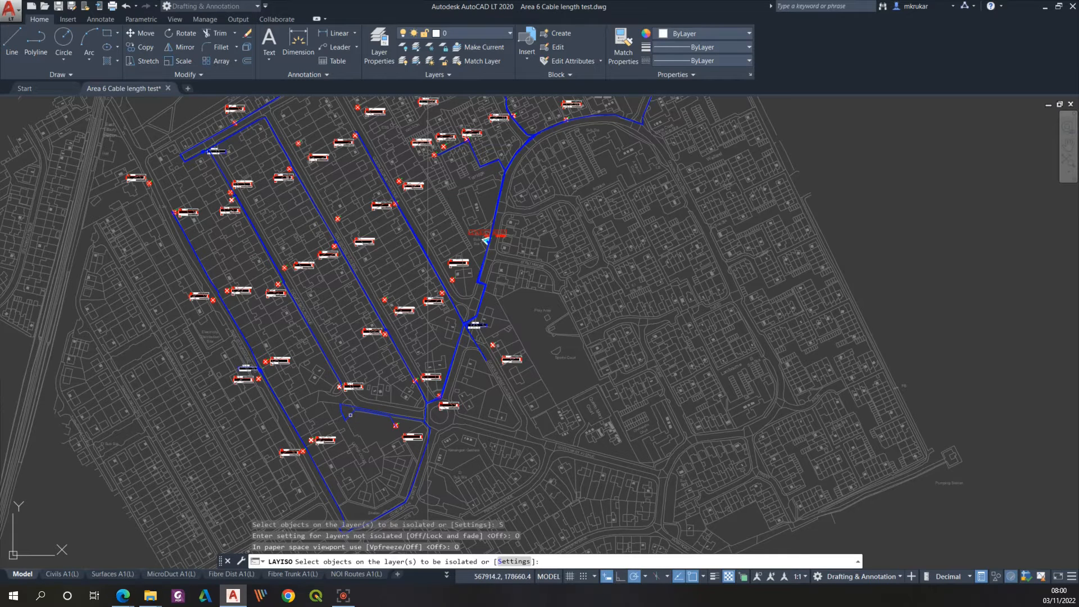
click(484, 240)
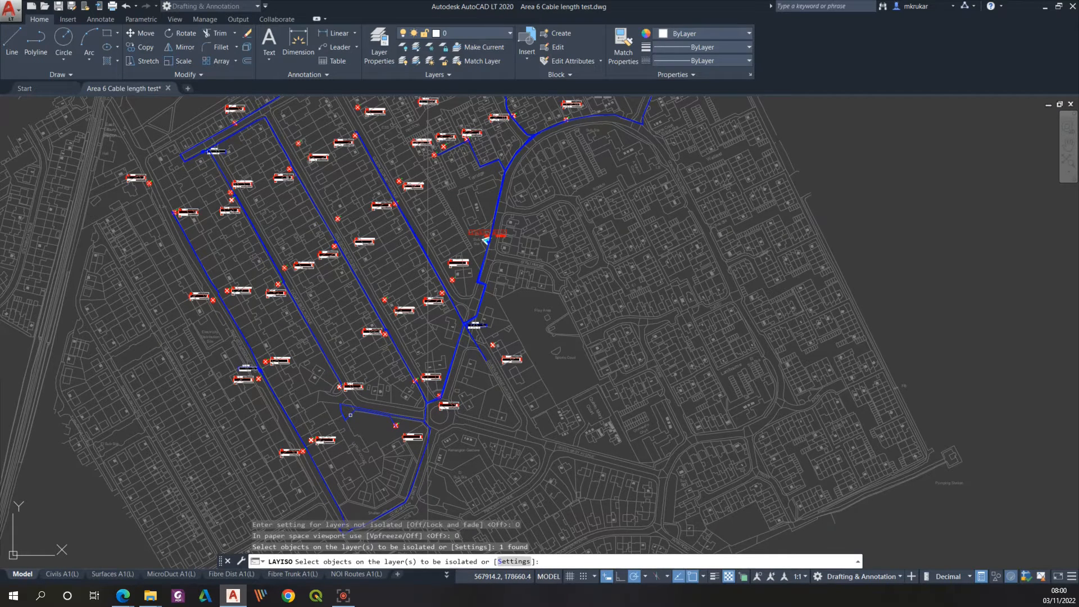
key(Return)
scroll(541, 368, down, 2)
scroll(569, 301, down, 2)
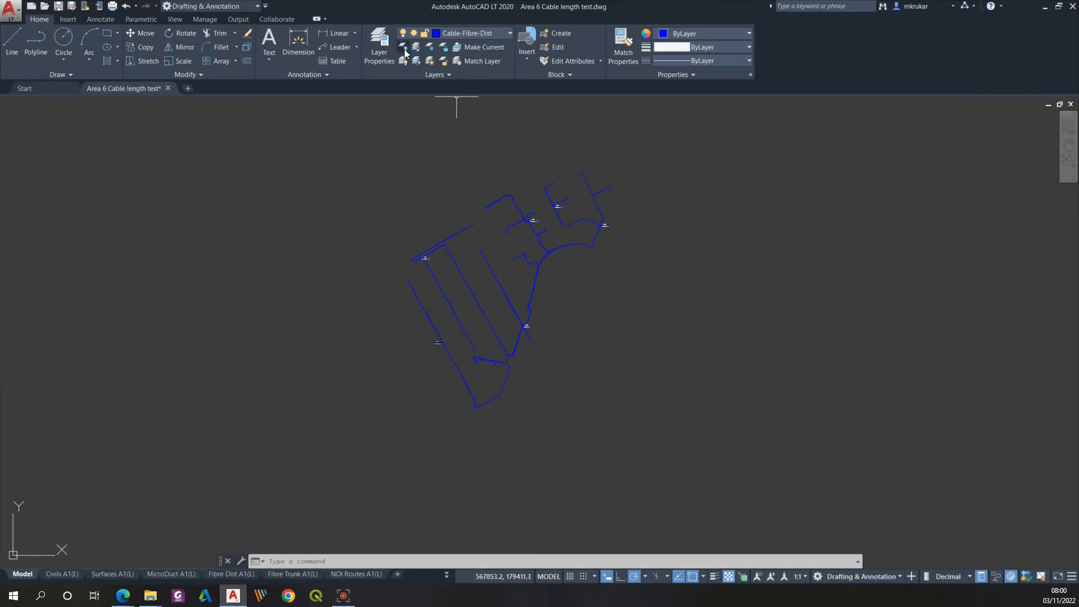
Step: Freeze all layers in the layer properties except the current Cable-Fibre-Dist layer
click(379, 46)
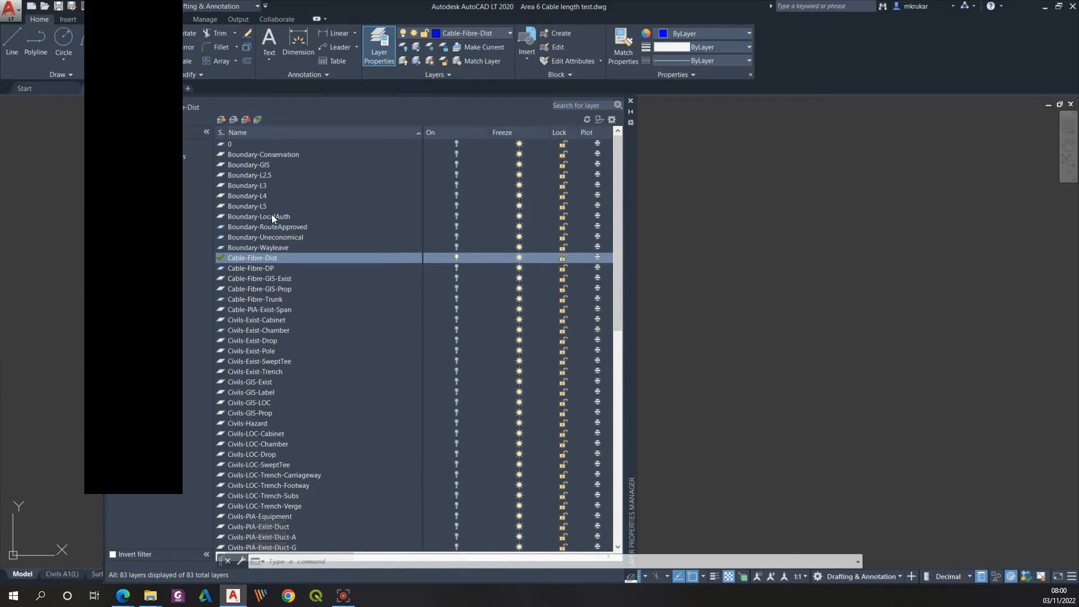
click(261, 260)
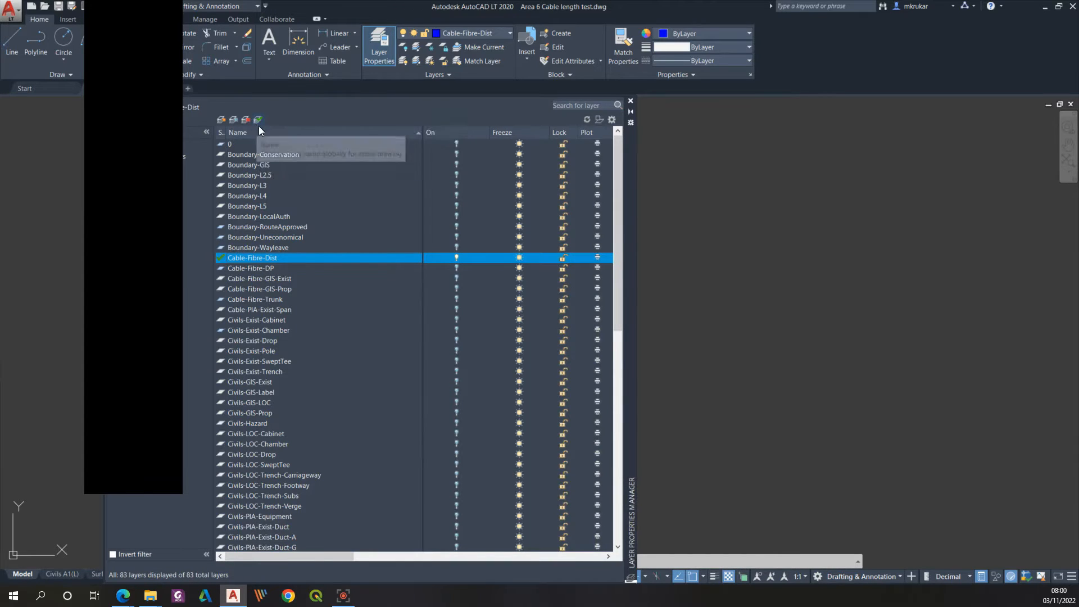
click(332, 216)
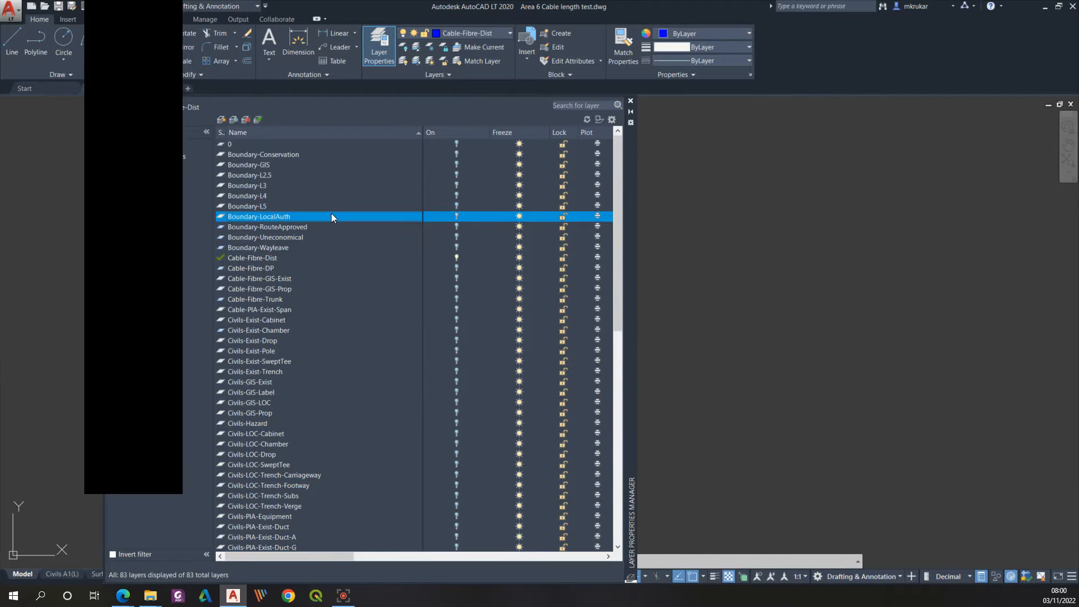
key(ctrl+a)
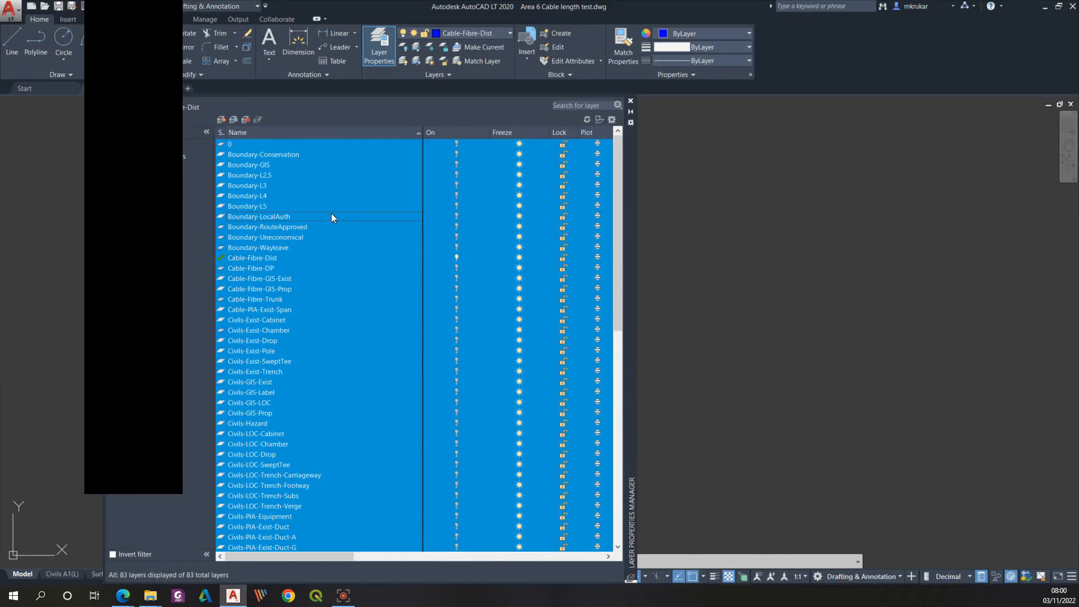
click(518, 153)
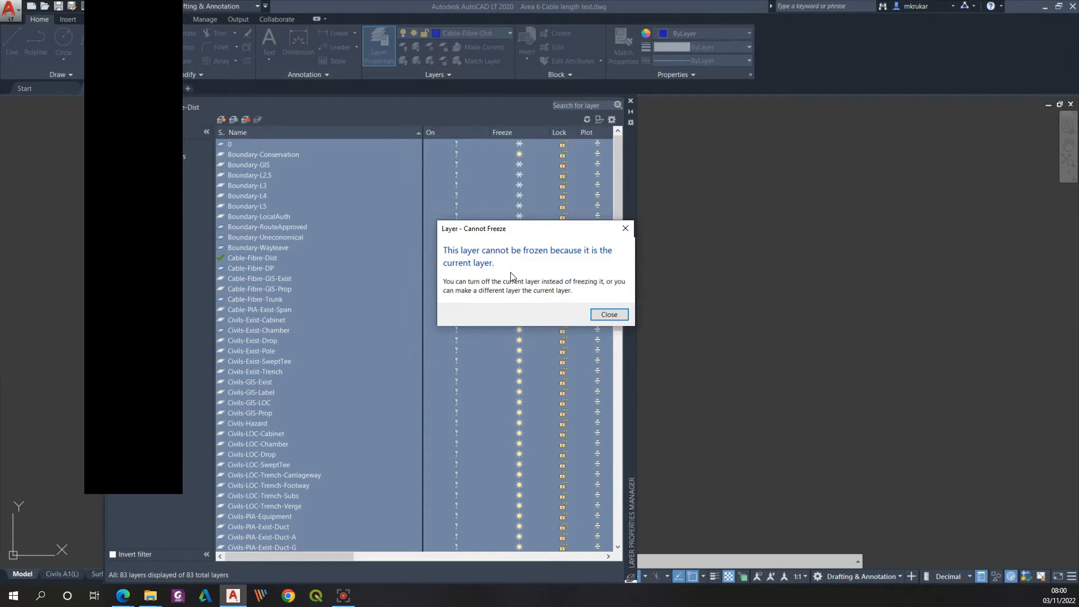
click(611, 316)
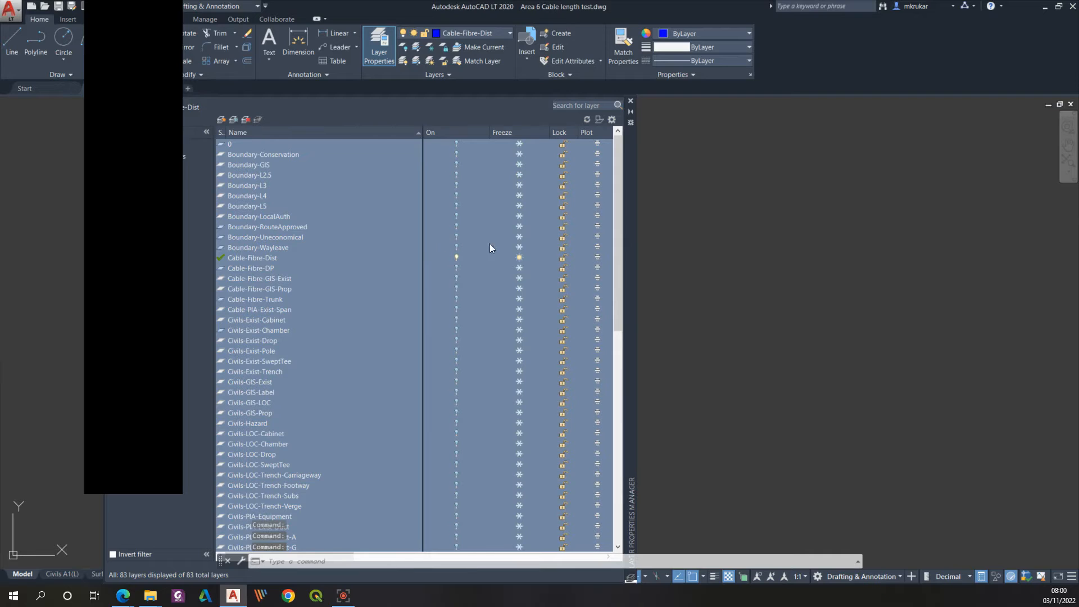
click(632, 100)
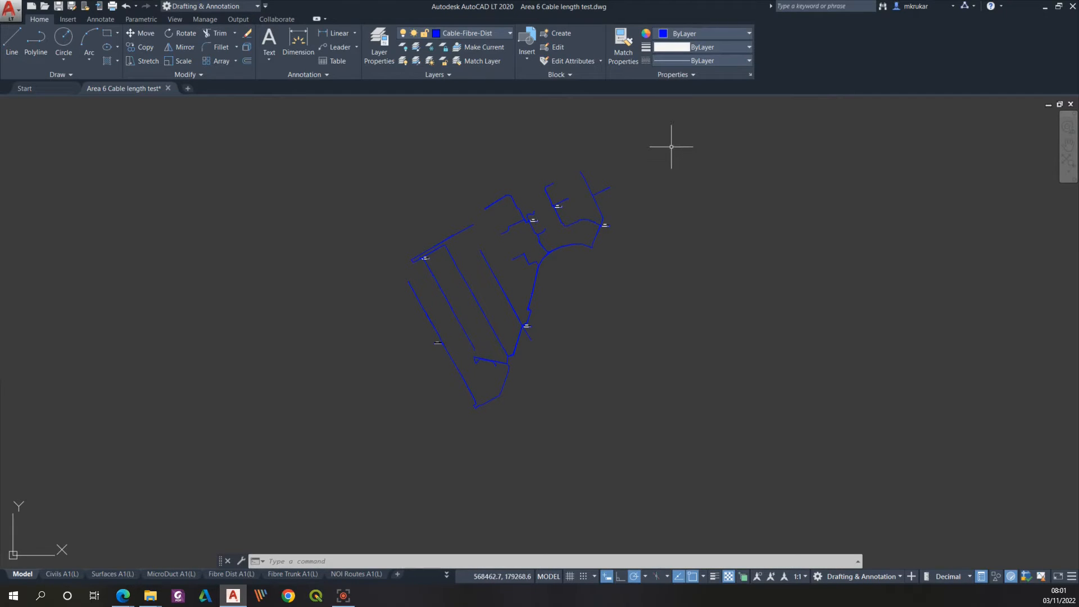
Step: Select all the isolated fibre distribution cable objects with one selection window around the network
mouse_move(673, 148)
mouse_down()
mouse_move(640, 207)
mouse_move(643, 229)
mouse_up()
click(641, 143)
click(342, 457)
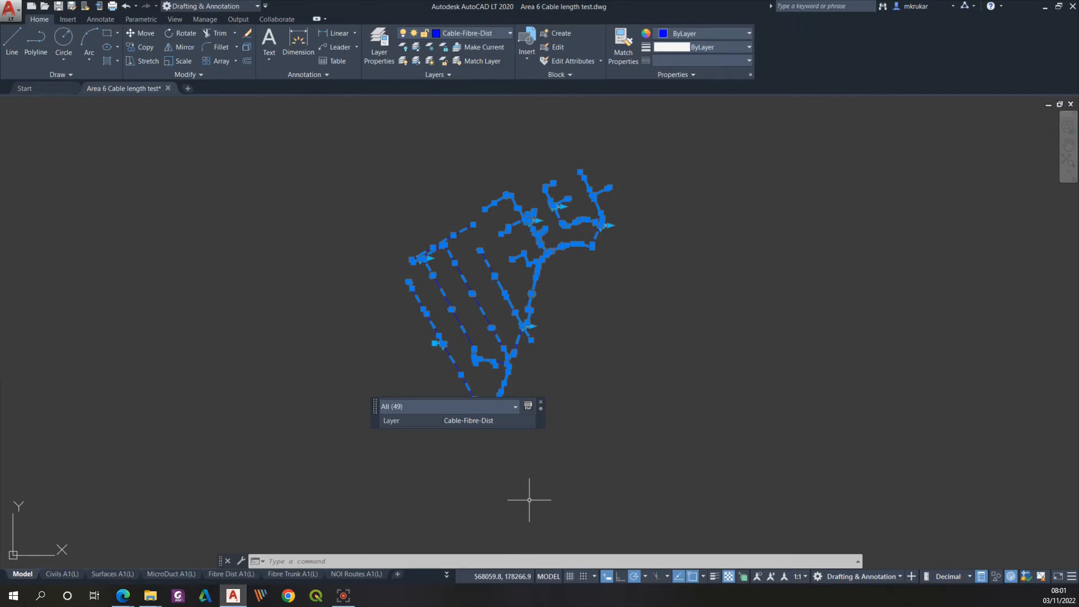
Step: Create a new drawing from the acadltiso template
click(31, 7)
click(278, 182)
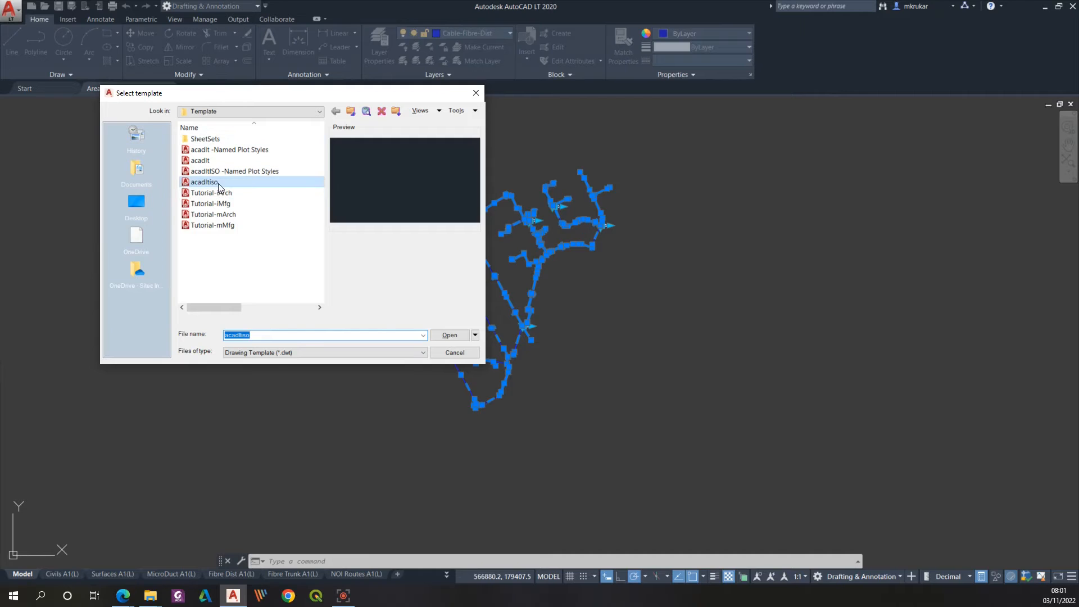
click(457, 337)
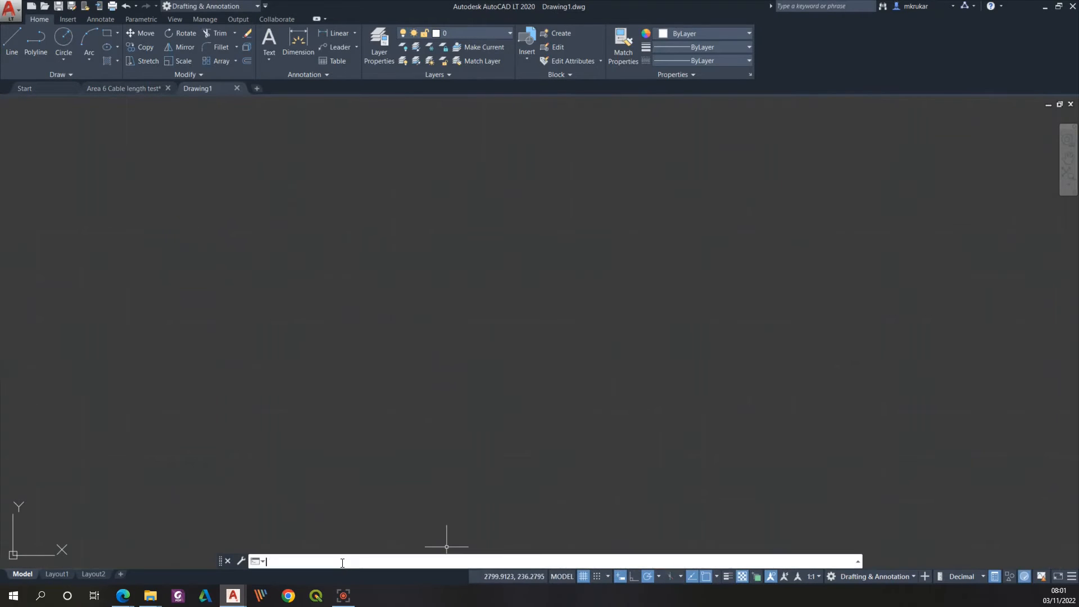
Step: Run -dwgunits in the new drawing and paste the copied cable network at its original coordinates
text(-dwgunits)
key(Return)
key(ctrl+shift+v)
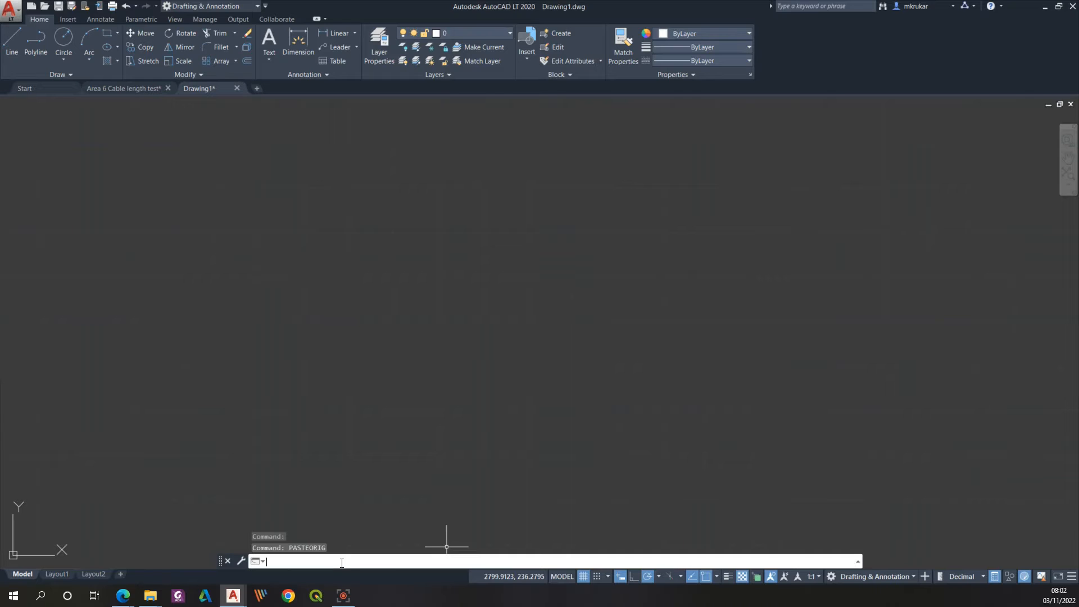
click(1068, 179)
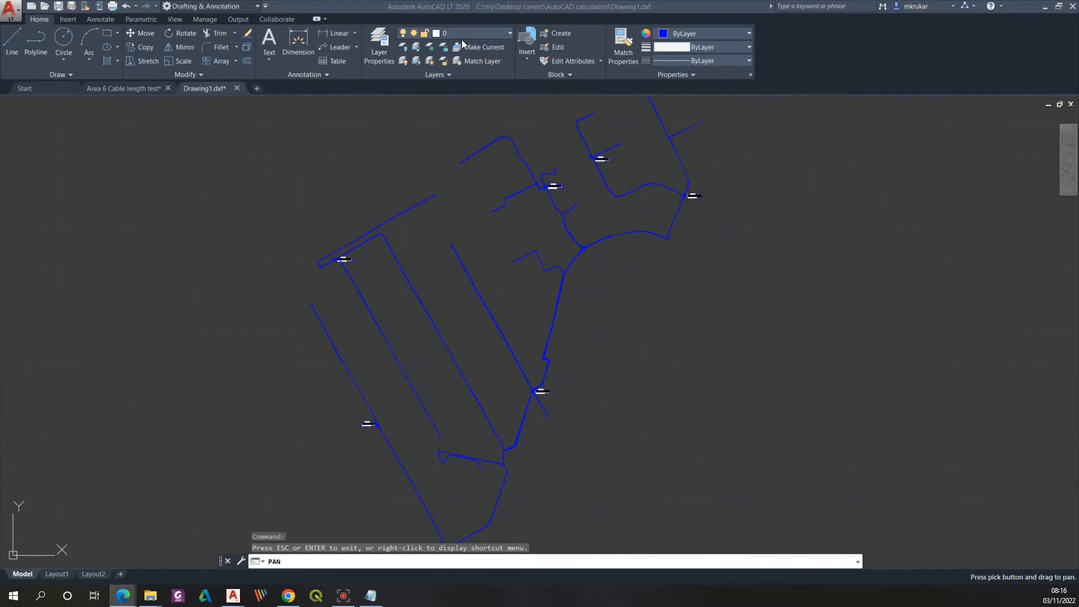
Step: Examine the layer list of the new drawing and inspect the pasted cable routes and their labels
click(510, 33)
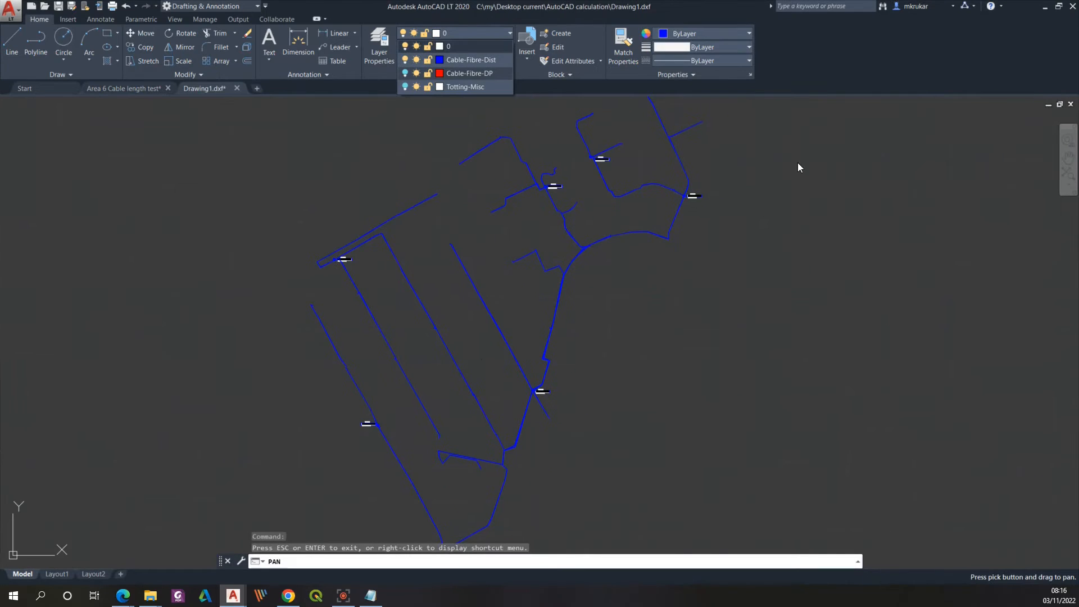
scroll(334, 260, up, 5)
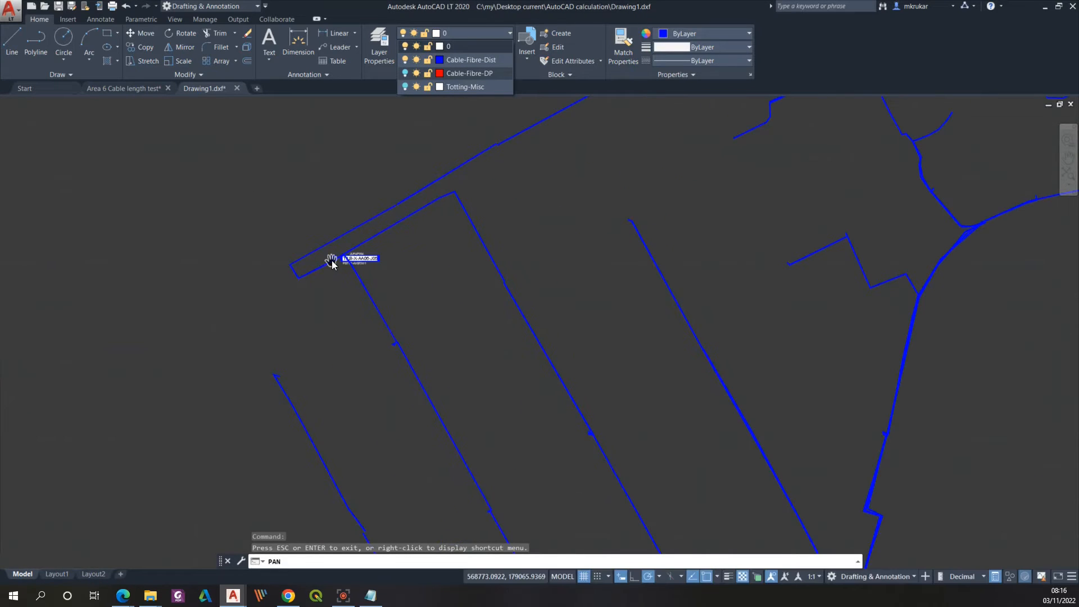
scroll(363, 260, down, 5)
scroll(348, 258, up, 2)
scroll(442, 275, down, 3)
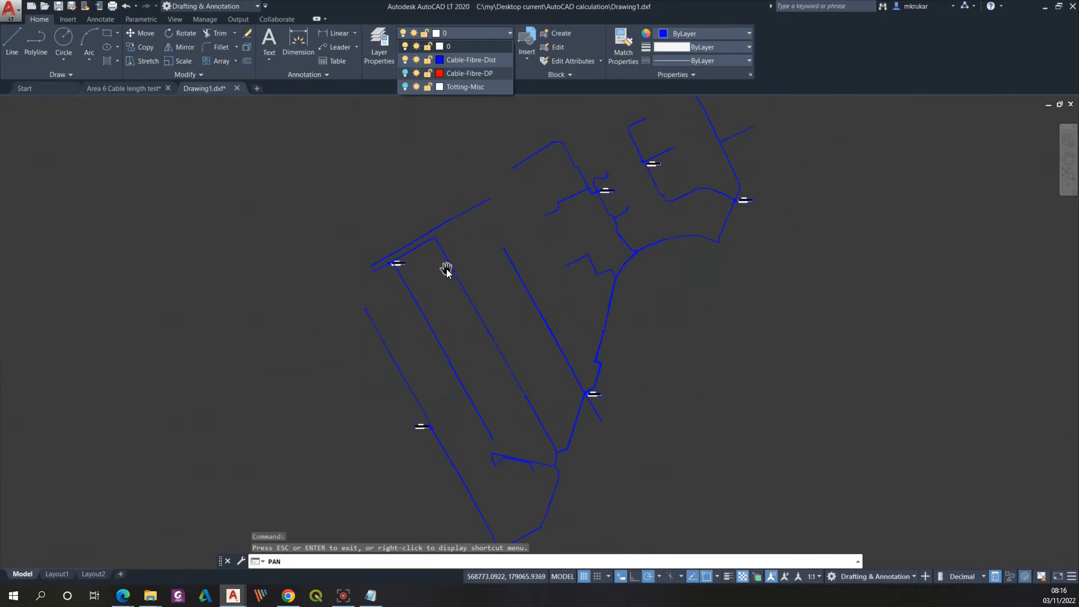
scroll(639, 291, down, 2)
scroll(708, 234, up, 2)
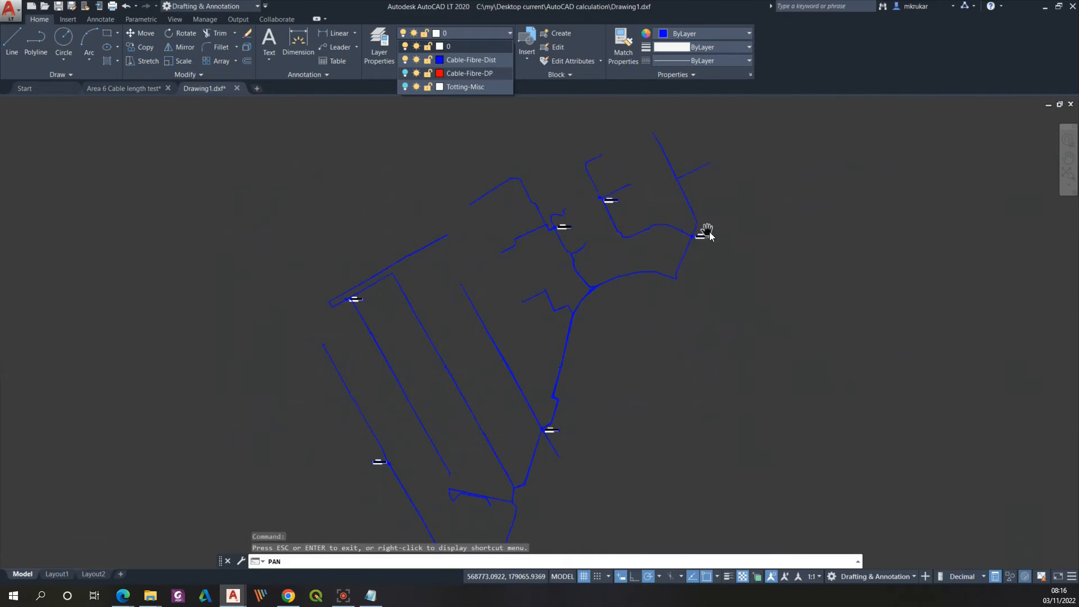
scroll(515, 289, down, 2)
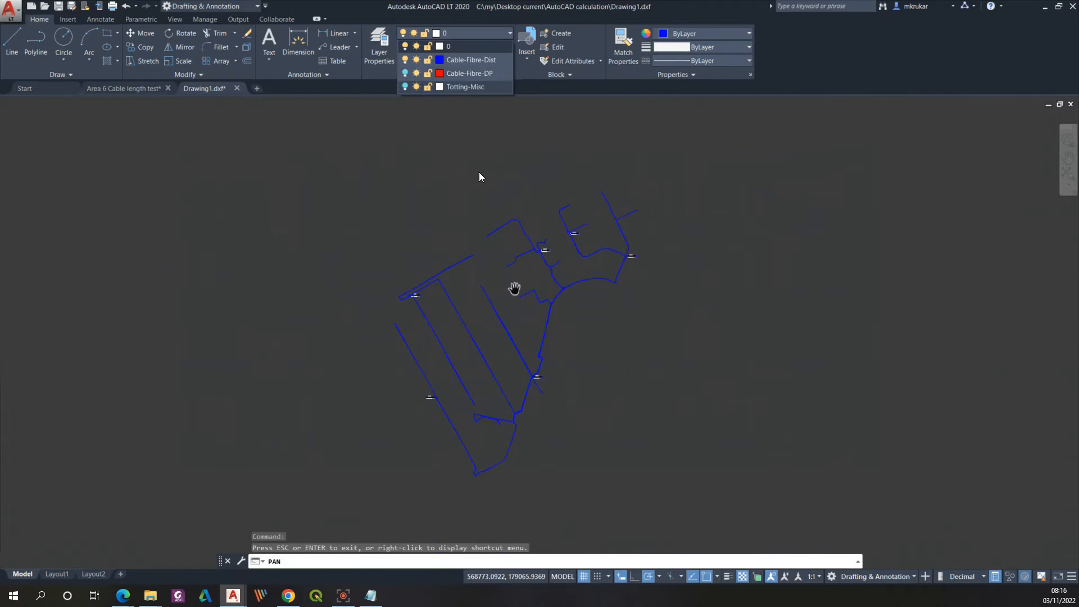
scroll(523, 353, up, 2)
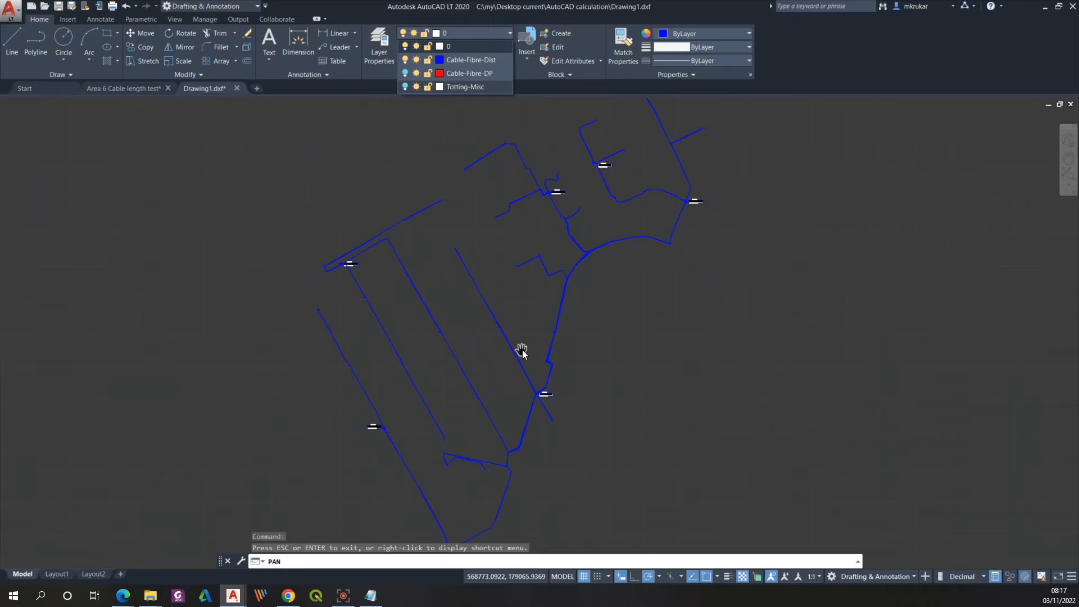
click(510, 35)
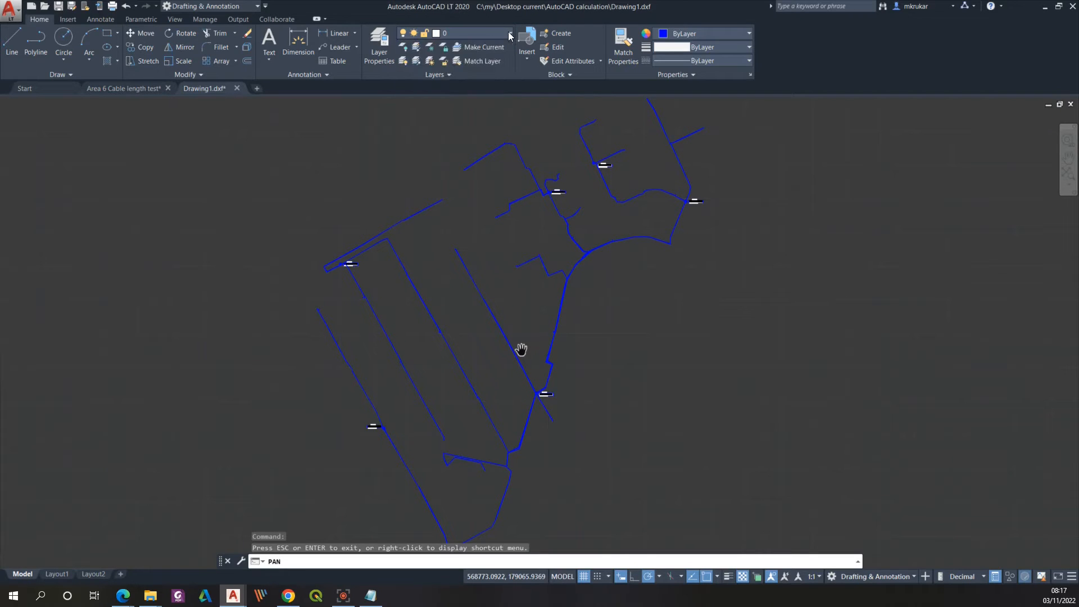
Step: Save the drawing as Cable1 in AutoCAD LT 2018 DXF format in the AutoCAD calculation folder
click(15, 13)
click(43, 147)
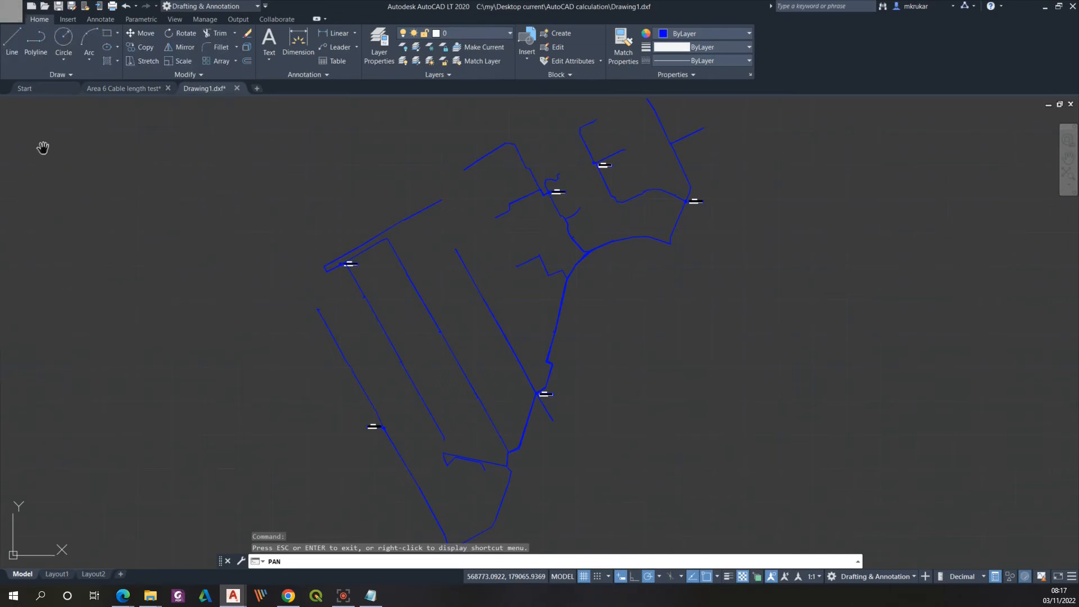
text(Cable1)
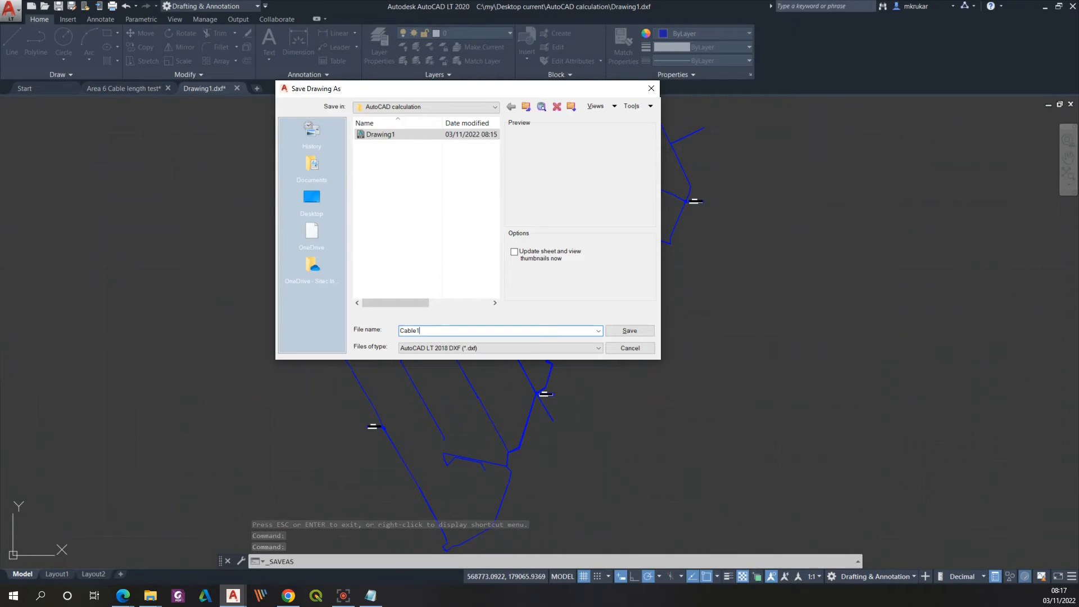
click(633, 331)
scroll(584, 323, down, 2)
scroll(612, 338, up, 2)
scroll(612, 338, down, 2)
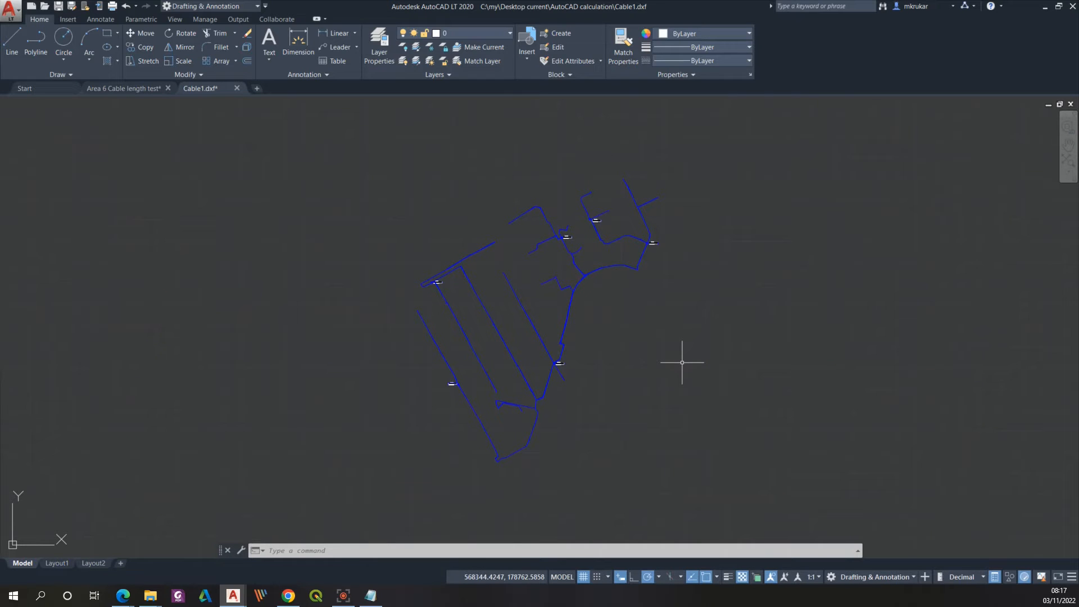
scroll(641, 347, up, 2)
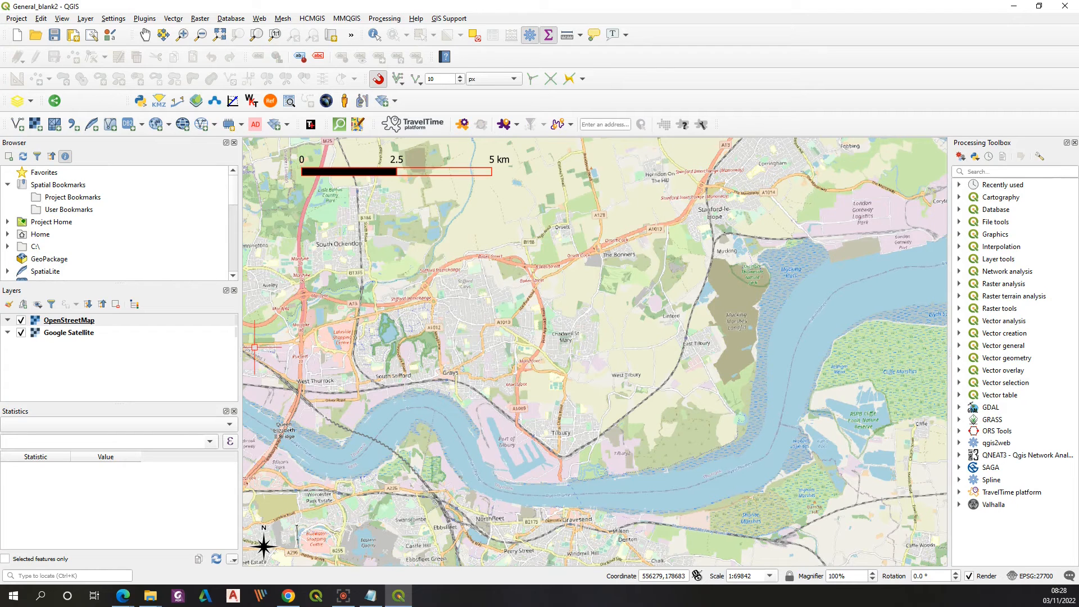
Step: Open the DWG/DXF layer import and set its target package to a GeoPackage named Example in the AutoCAD calculation folder
click(15, 20)
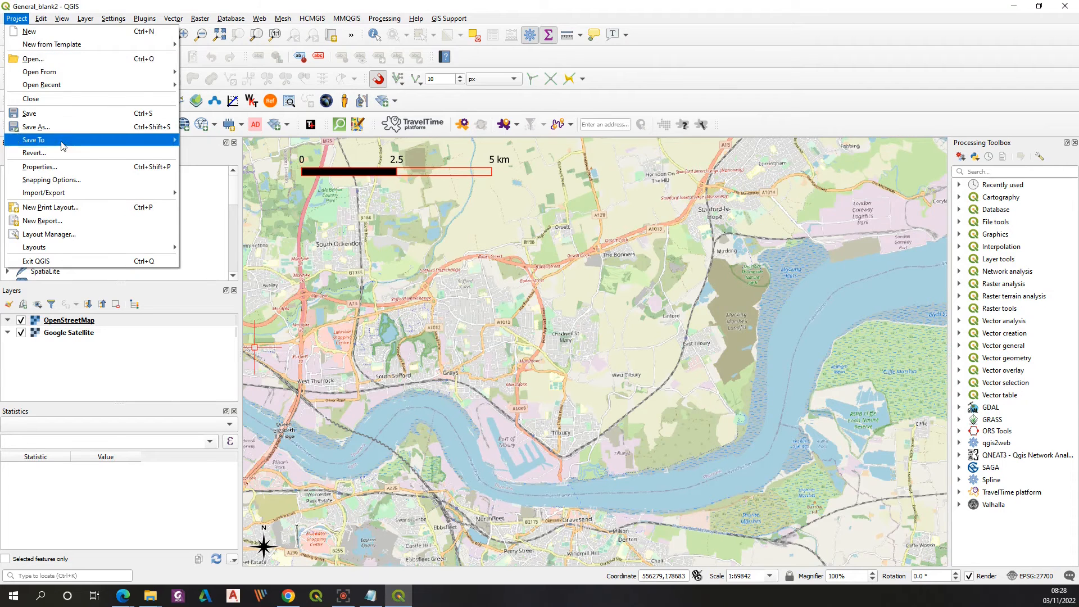
mouse_move(60, 196)
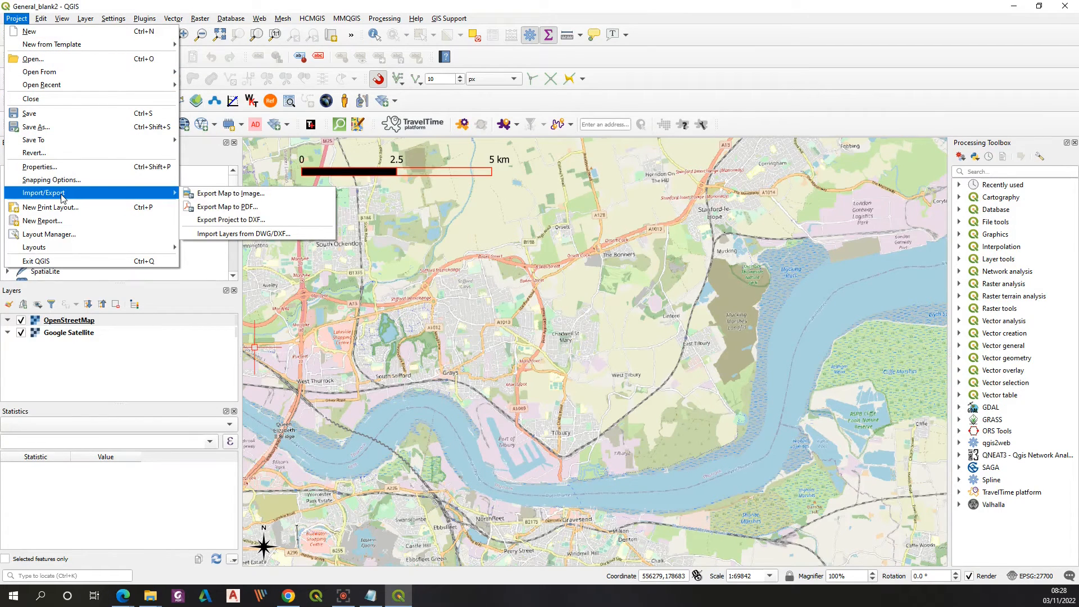
click(227, 235)
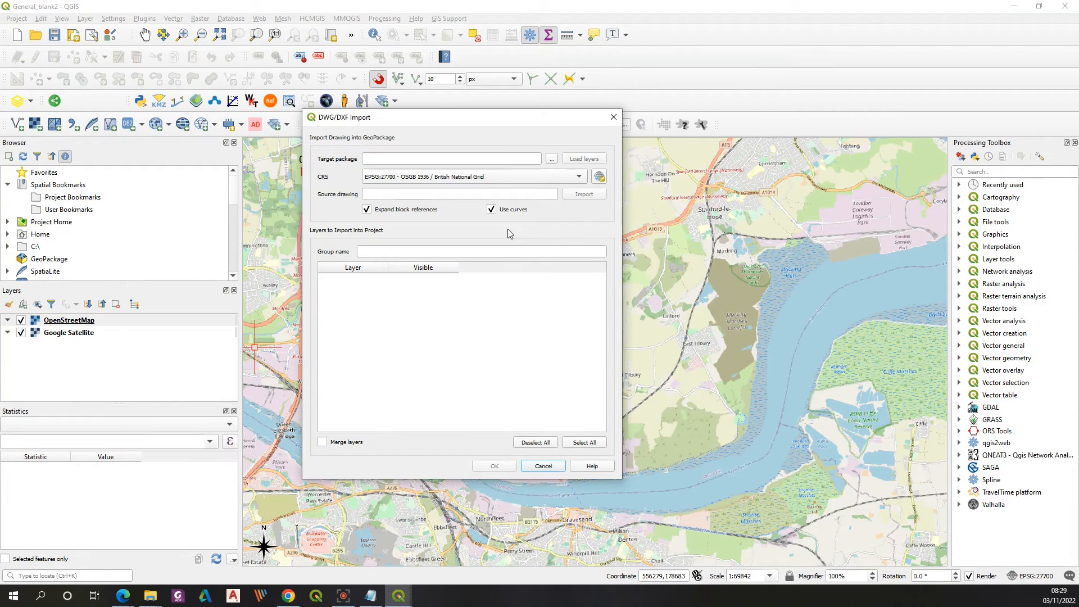
click(551, 159)
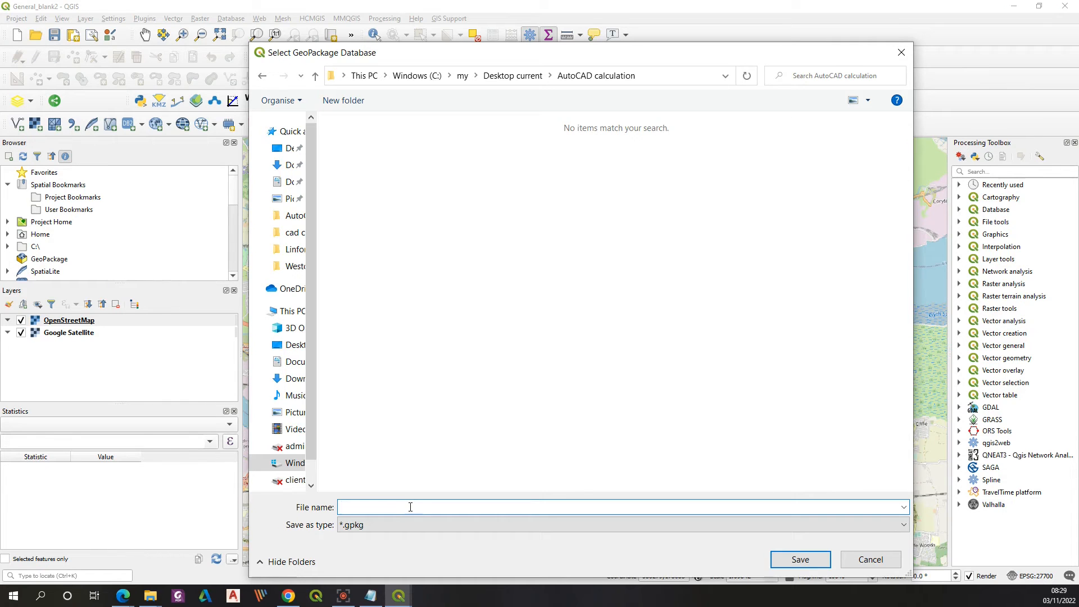
text(Example)
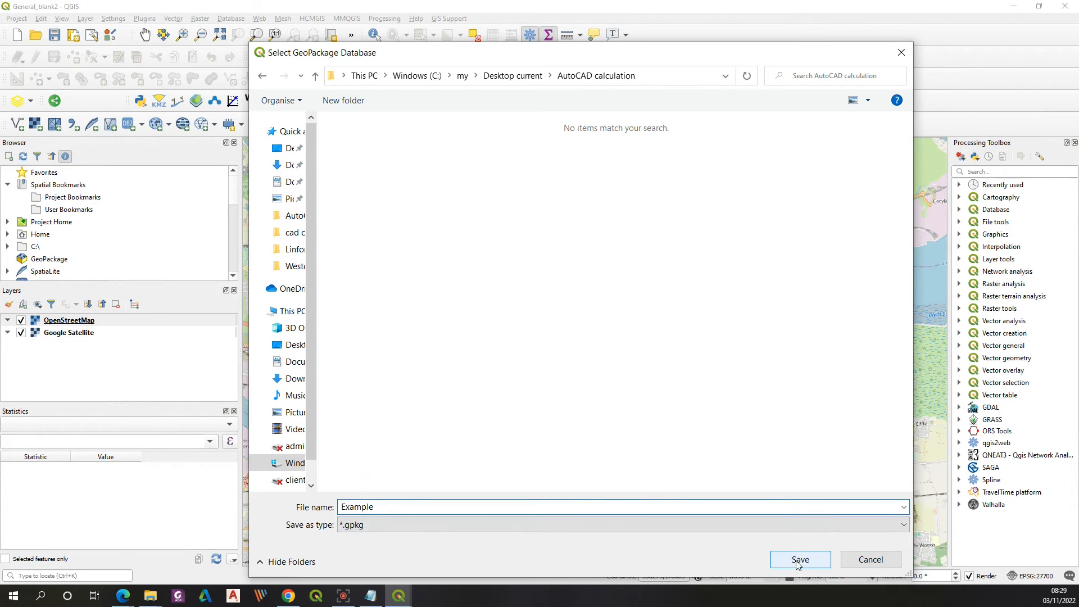
click(799, 561)
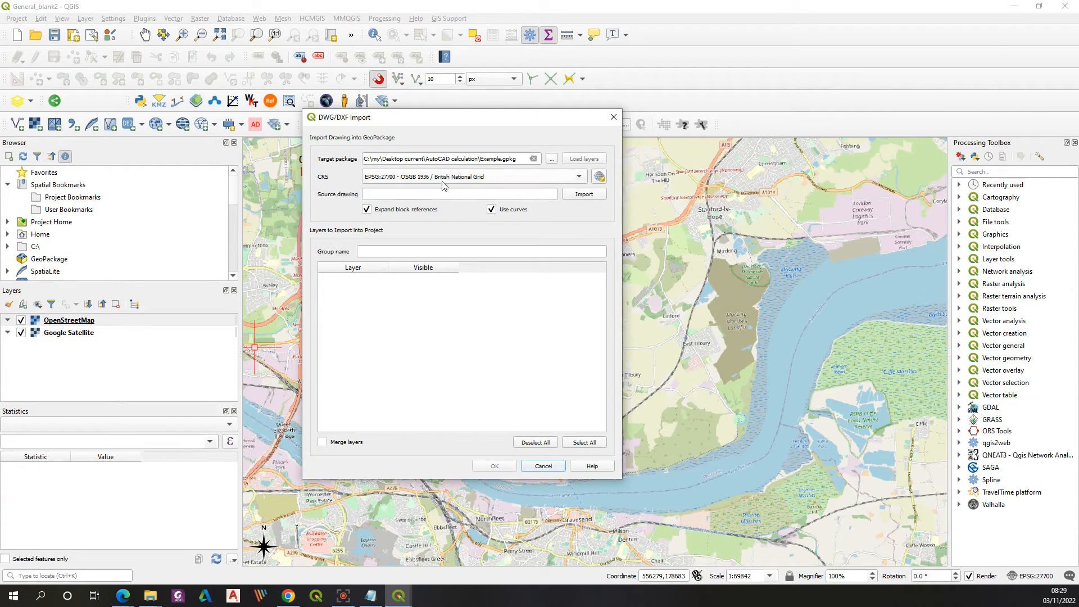
Step: Import Cable1.dxf from the AutoCAD calculation folder as the source drawing
click(585, 194)
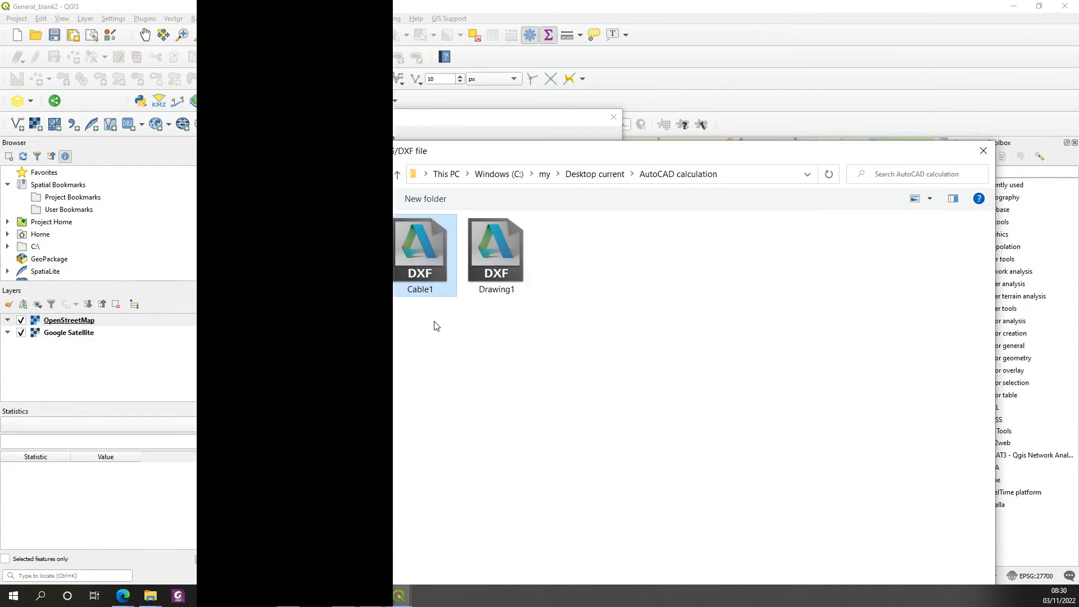
drag(562, 156, 428, 39)
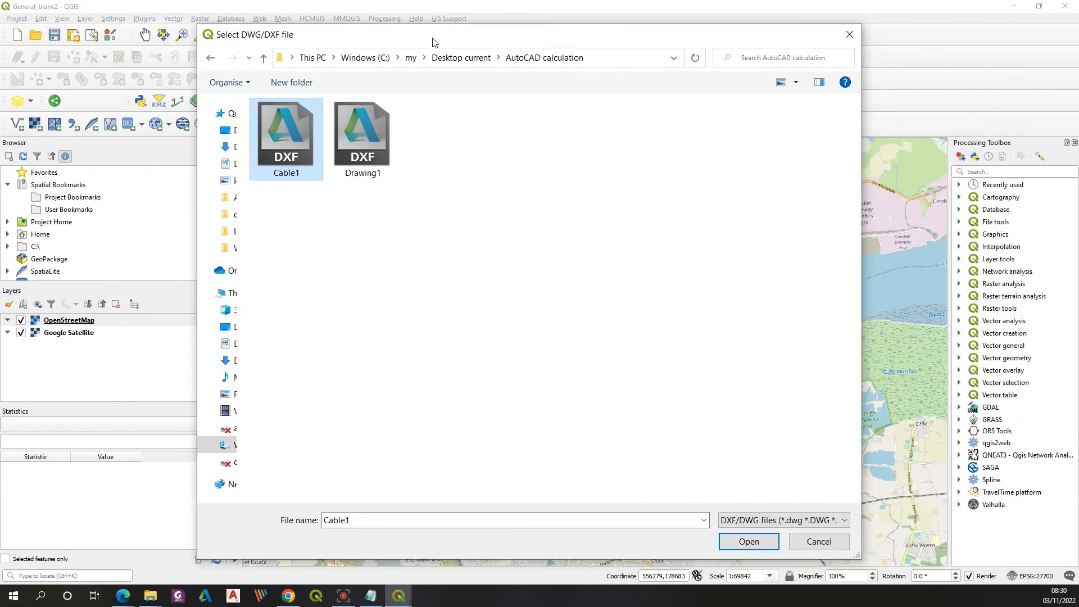
click(749, 542)
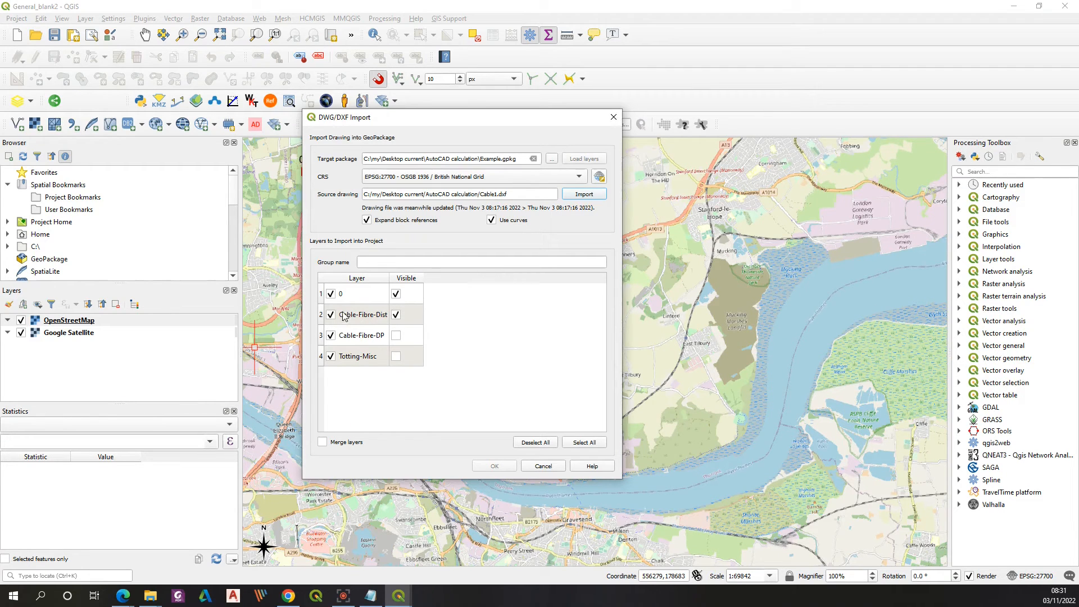
Step: Exclude layers 0, Cable-Fibre-DP and Totting-Misc, and load only Cable-Fibre-Dist into the project under the group name Exercise
click(331, 295)
click(396, 294)
click(330, 336)
click(332, 357)
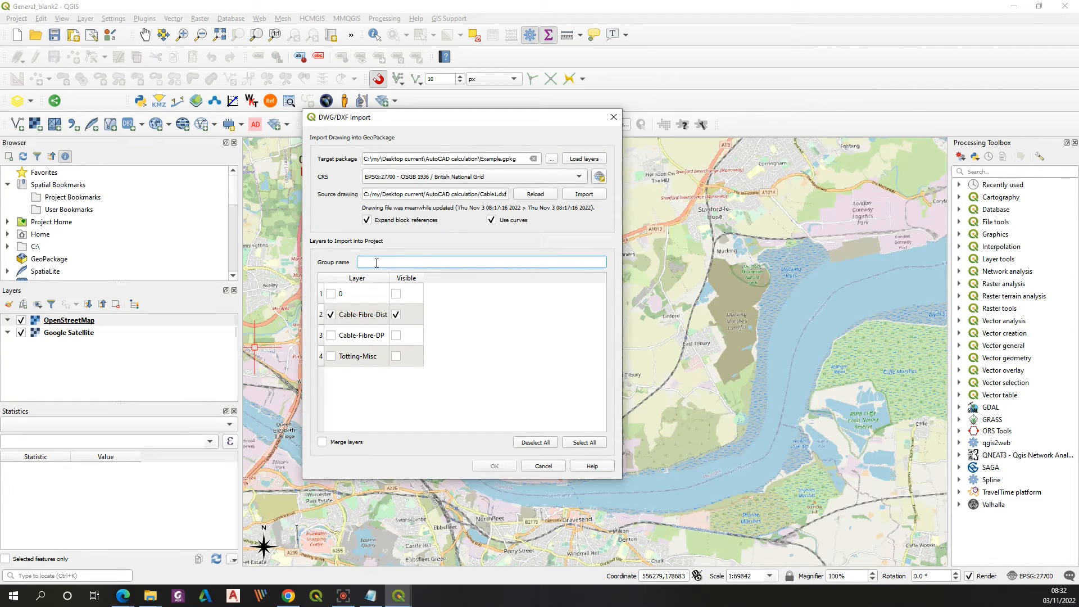
text(Exercise)
click(495, 467)
click(55, 346)
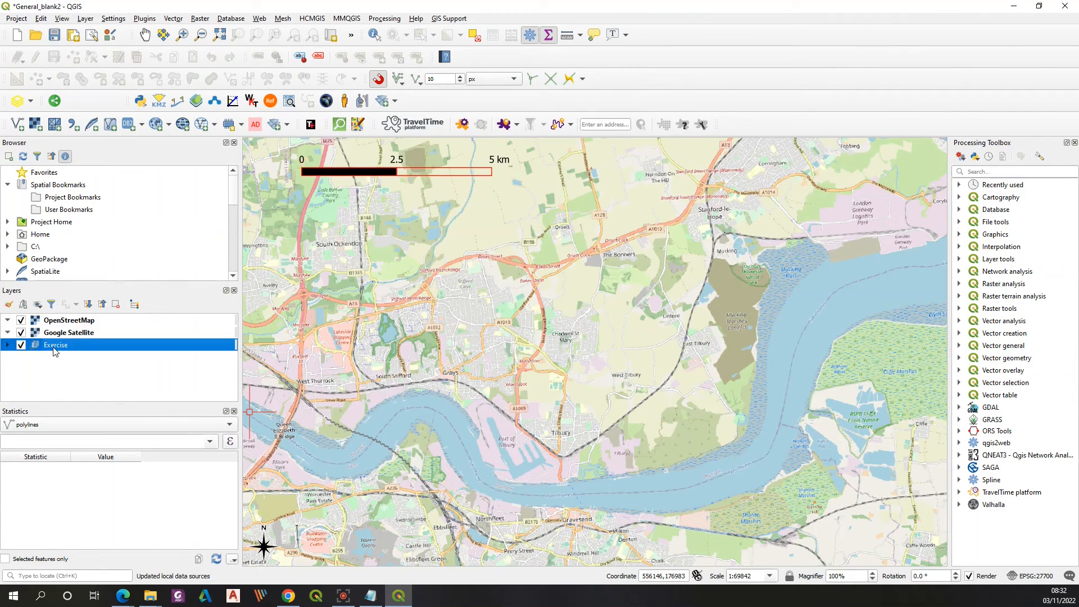
Step: Expand the Exercise group and zoom the map to its Cable-Fibre-Dist polylines layer
click(7, 345)
click(21, 358)
click(79, 372)
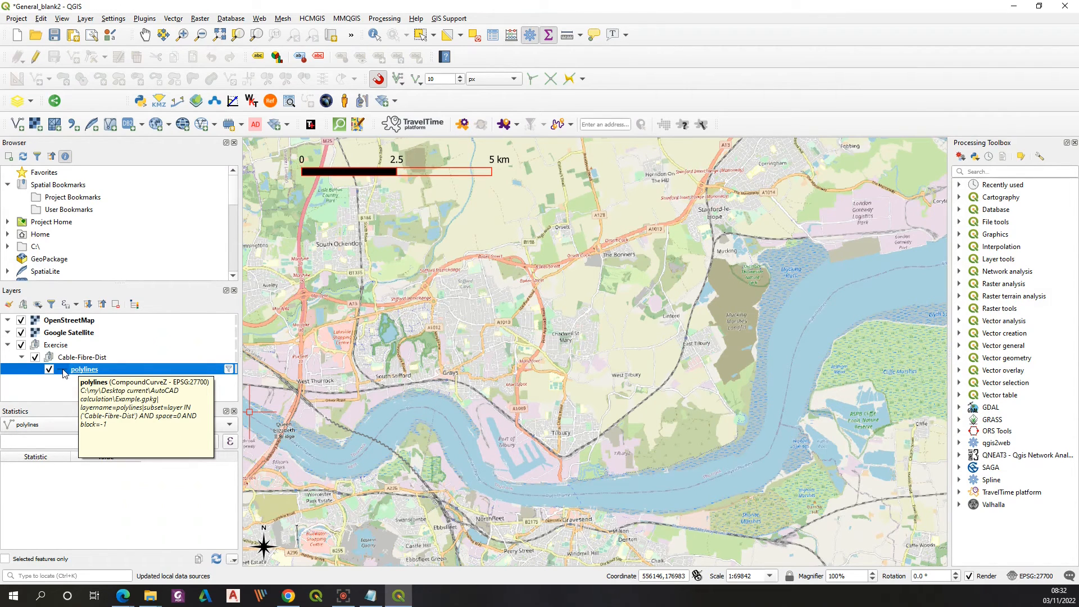
right_click(66, 372)
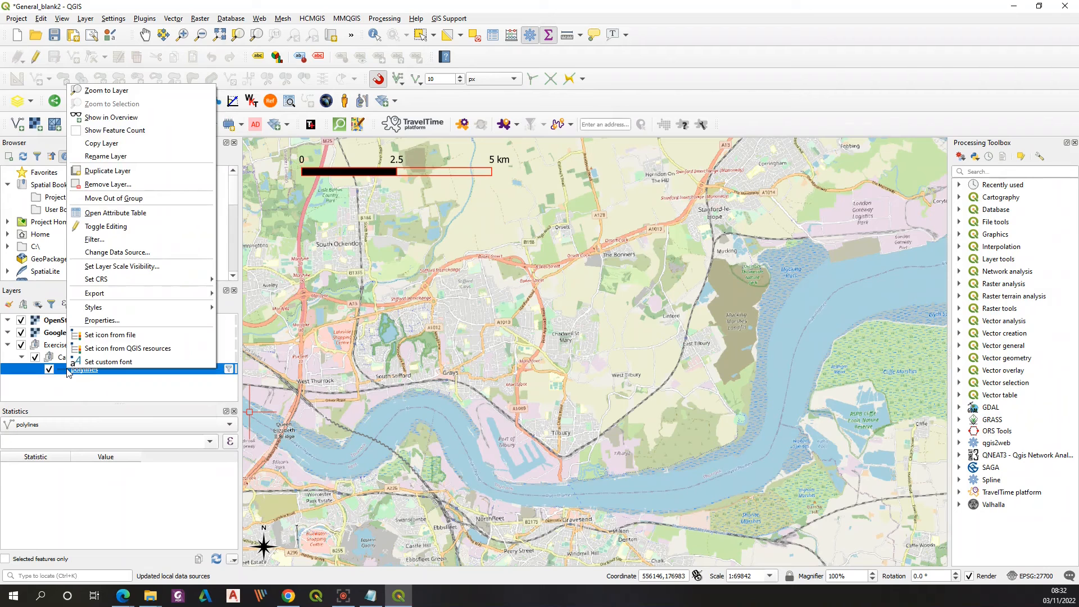
click(103, 91)
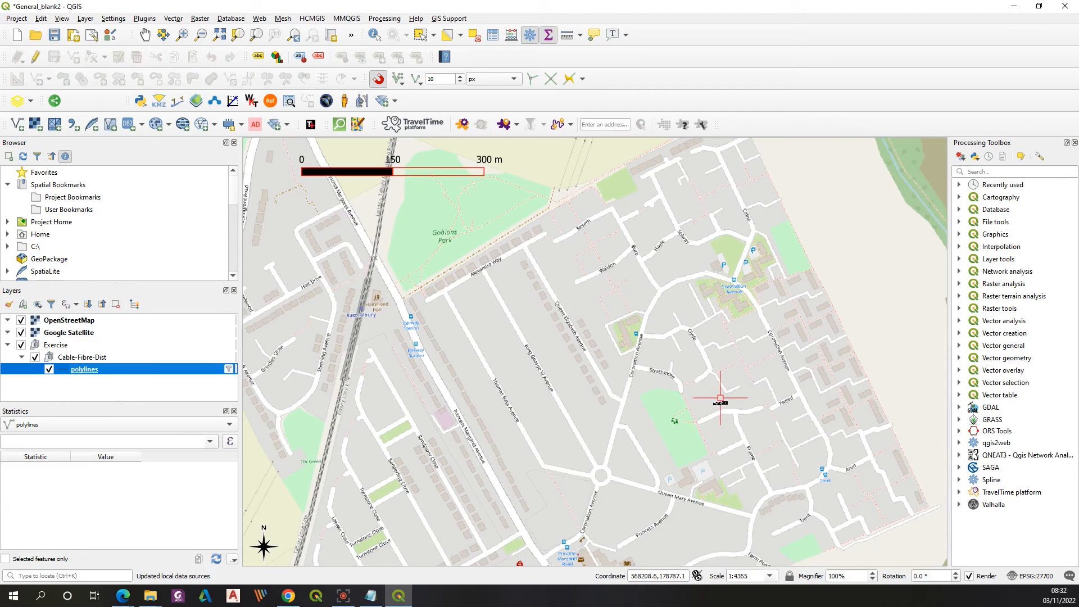
Step: Reorder the layers so OpenStreetMap and Google Satellite sit below the Exercise group
click(80, 322)
drag(70, 322, 69, 377)
drag(67, 322, 67, 353)
click(58, 372)
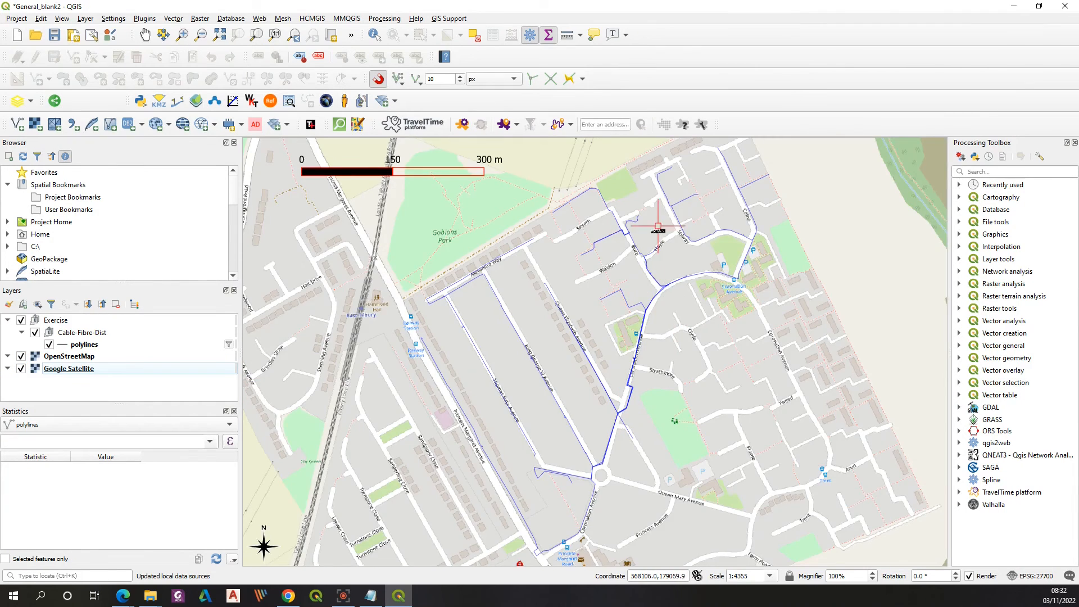
Step: Inspect the imported cable routes against the street basemap, in detail around Bure and across the whole network
scroll(650, 264, up, 3)
scroll(552, 327, down, 3)
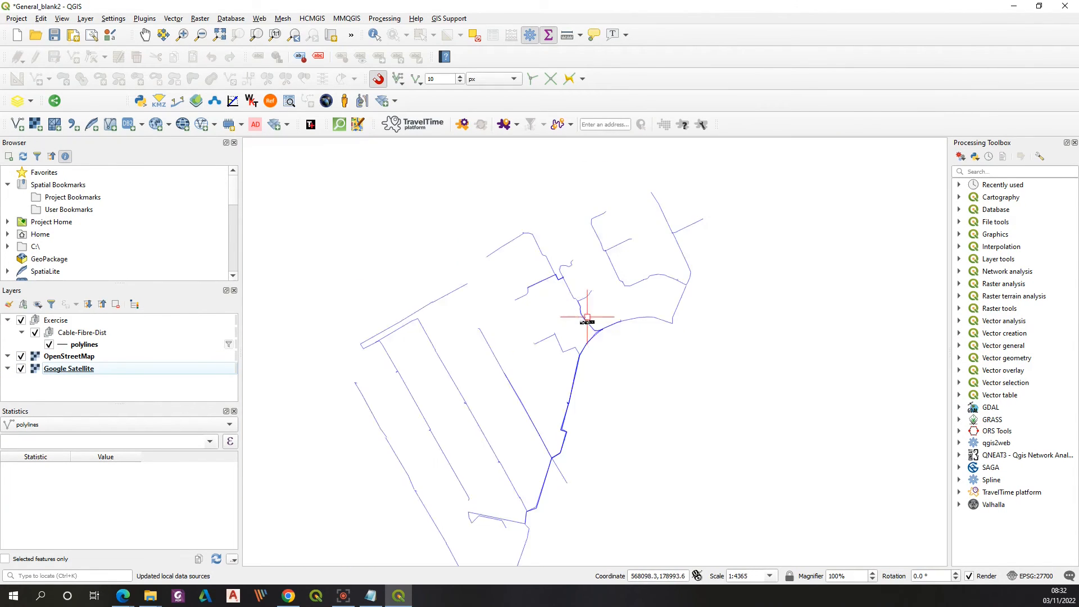
scroll(565, 288, up, 3)
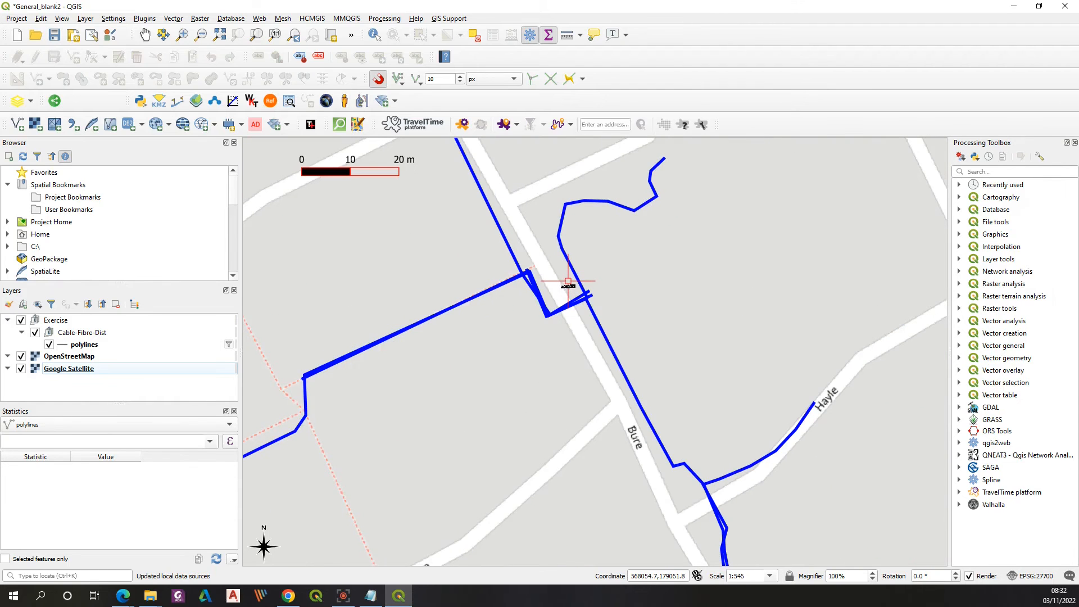
scroll(568, 281, up, 1)
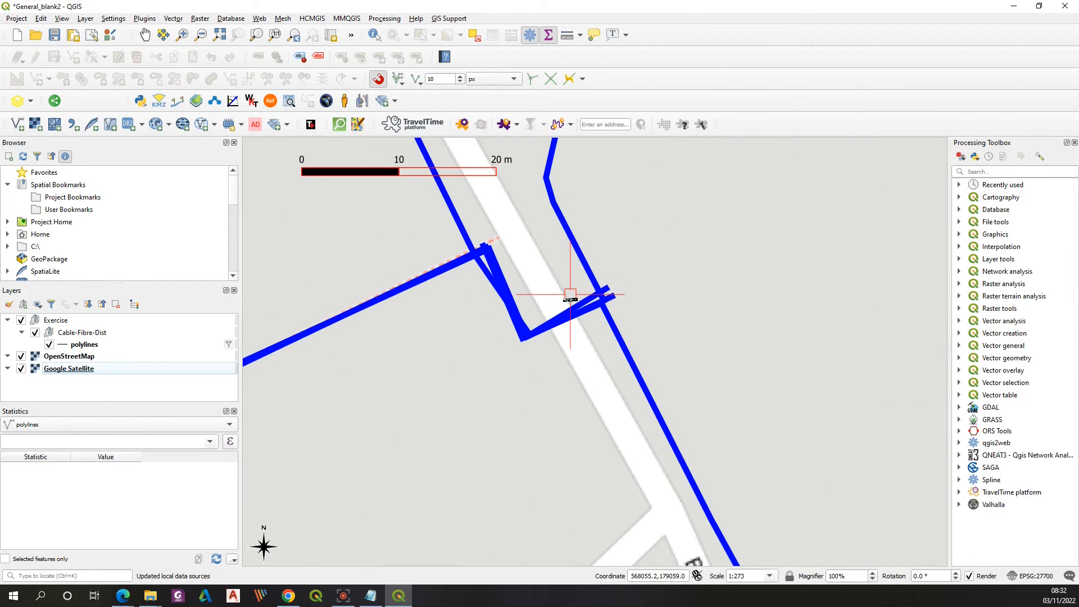
scroll(571, 295, down, 4)
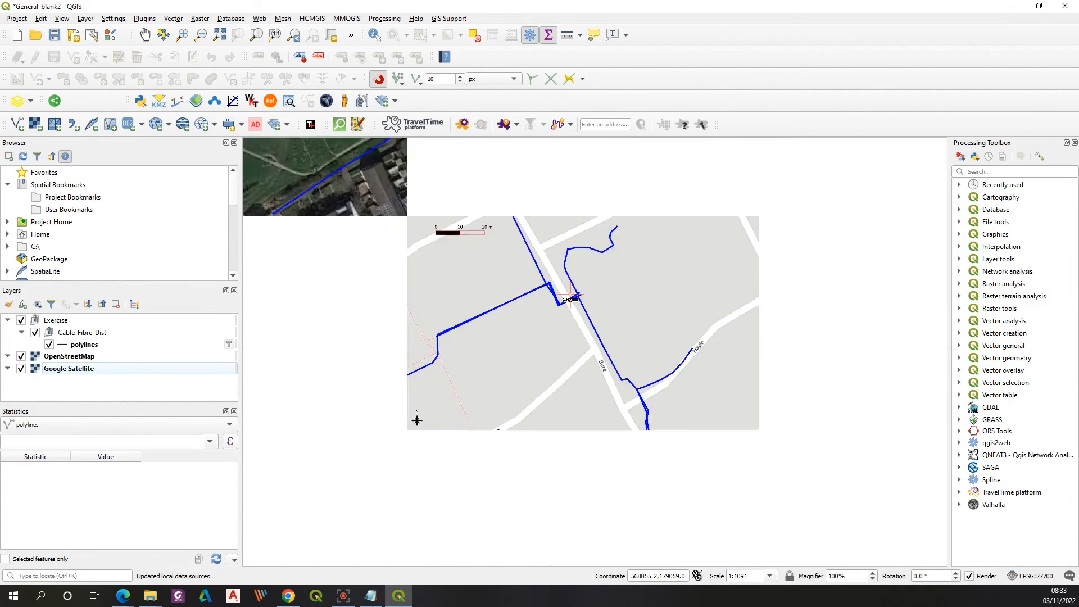
scroll(567, 365, down, 1)
scroll(534, 467, up, 1)
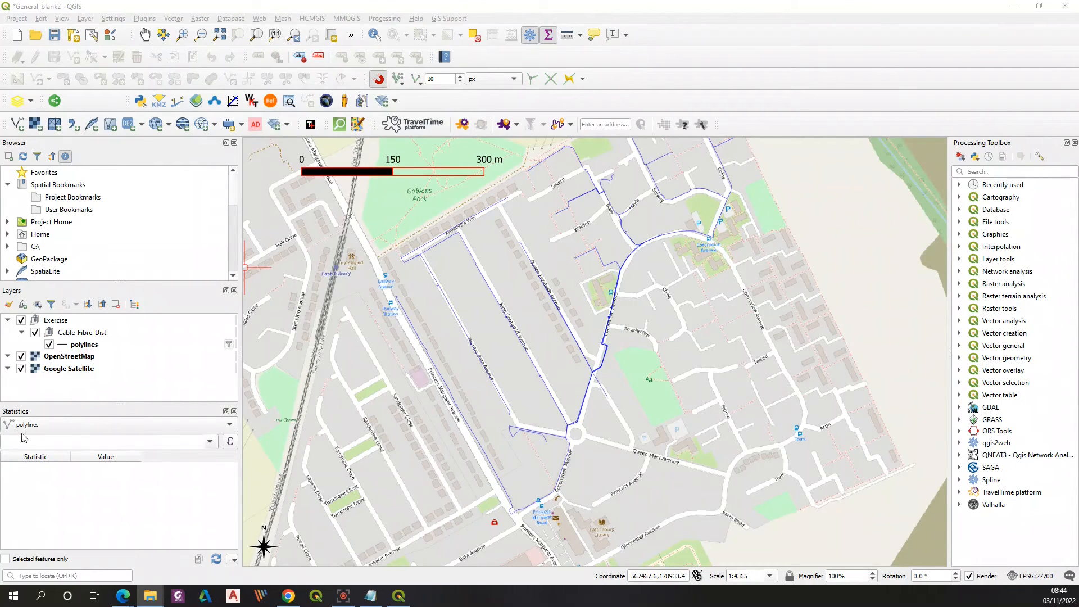
Step: Open the attribute table of the polylines layer and reposition its window so the whole table fits on screen
click(88, 349)
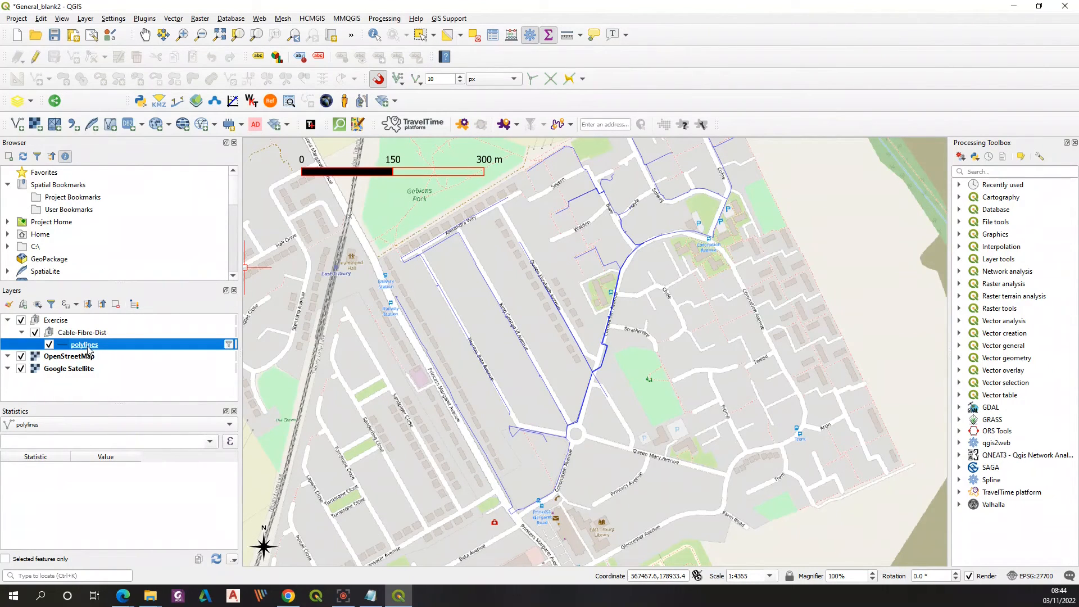
right_click(83, 347)
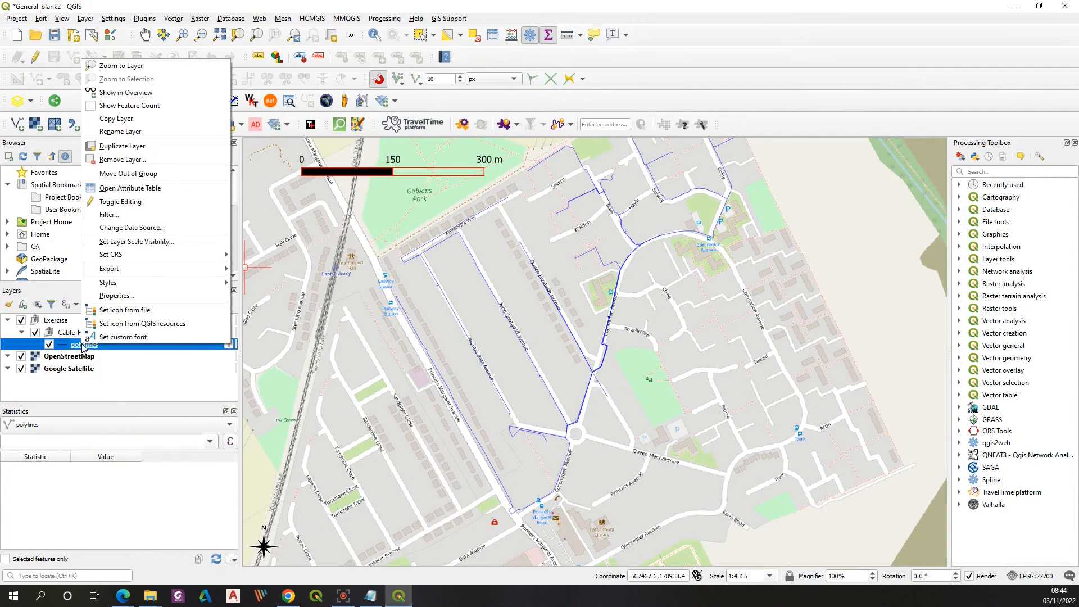
click(135, 191)
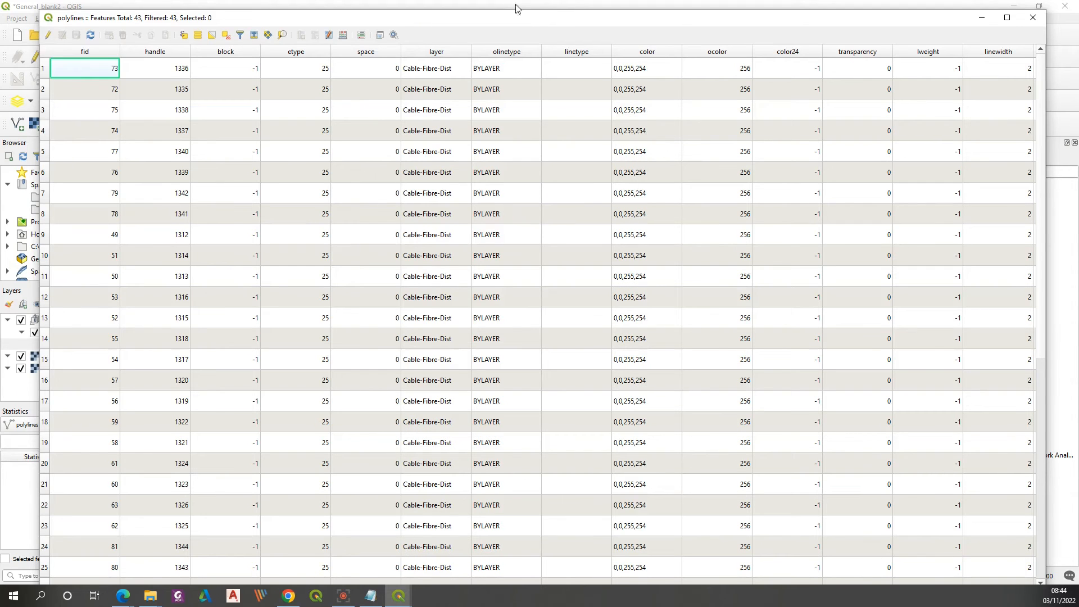
mouse_move(514, 10)
mouse_down()
mouse_move(525, 77)
mouse_move(572, 68)
mouse_move(608, 26)
mouse_move(523, 23)
mouse_up()
drag(650, 539, 743, 532)
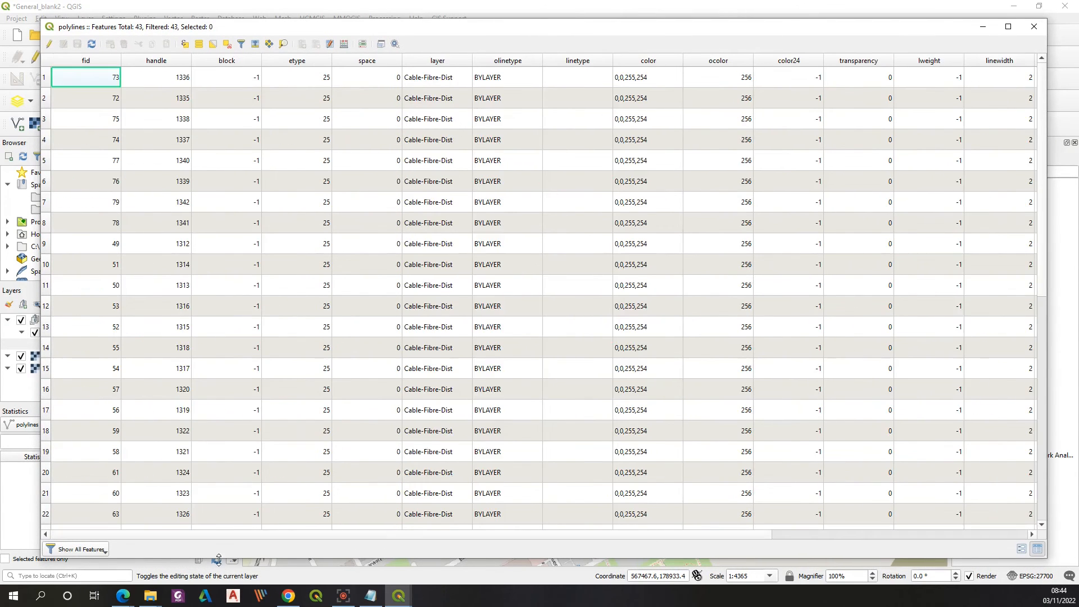
Step: Enable editing on the polylines layer and add a decimal number (real) field named Length
click(50, 44)
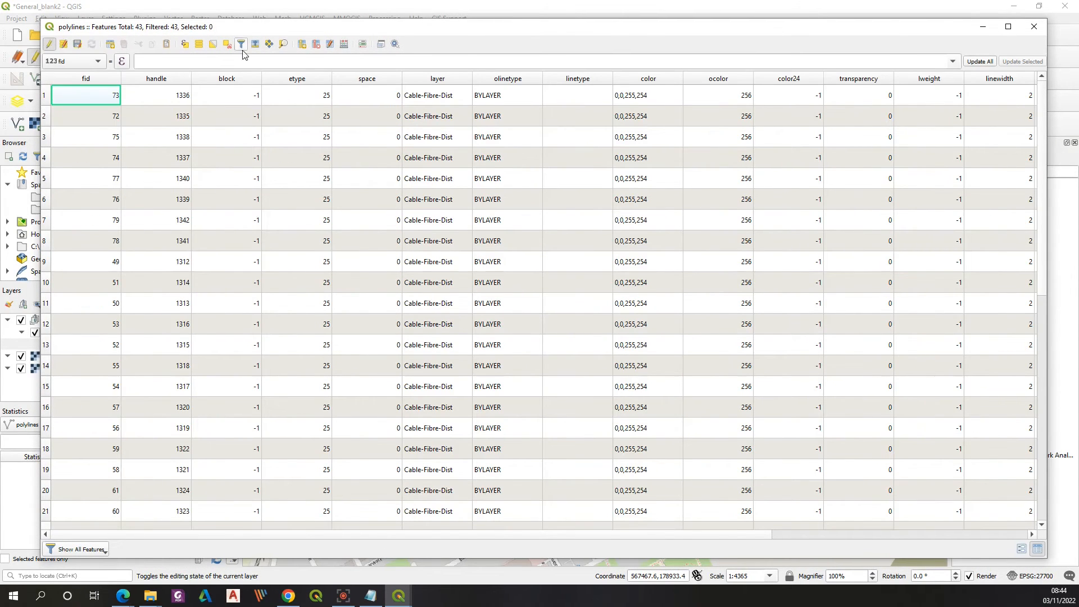
click(302, 44)
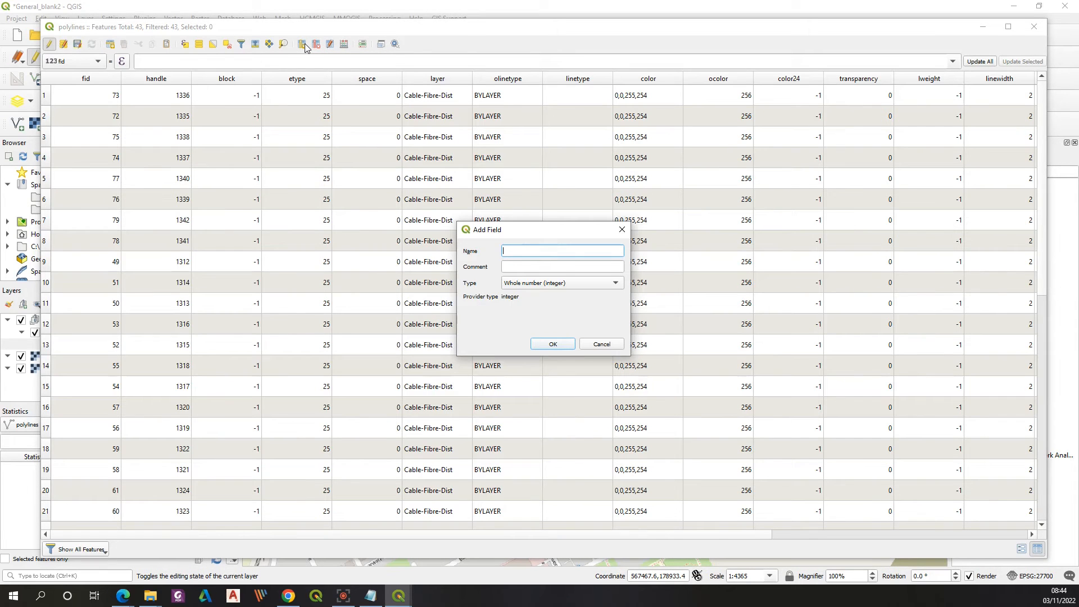
text(Length)
click(595, 283)
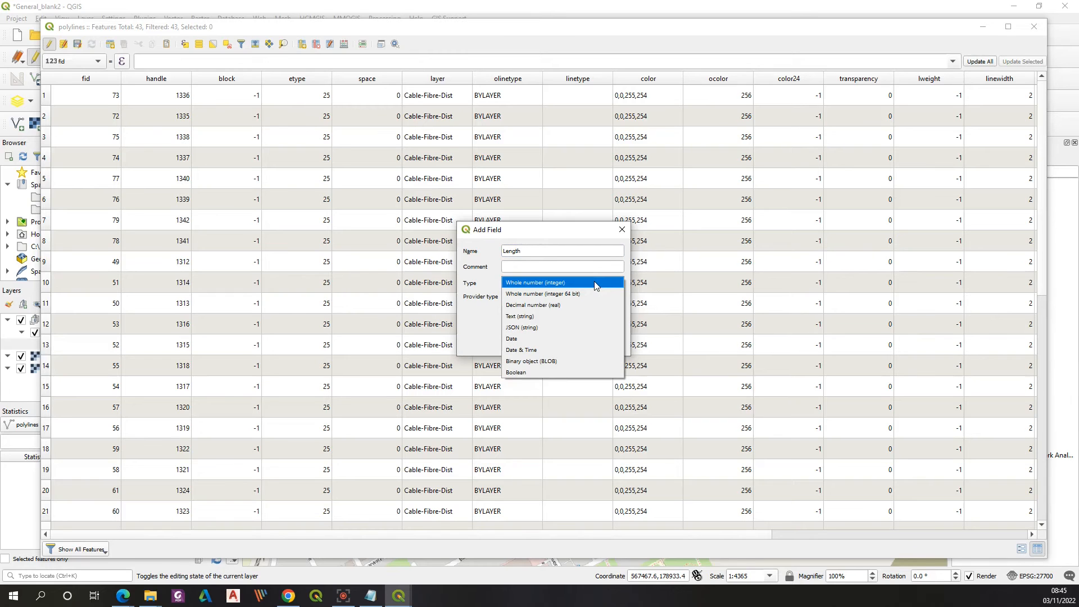
click(567, 305)
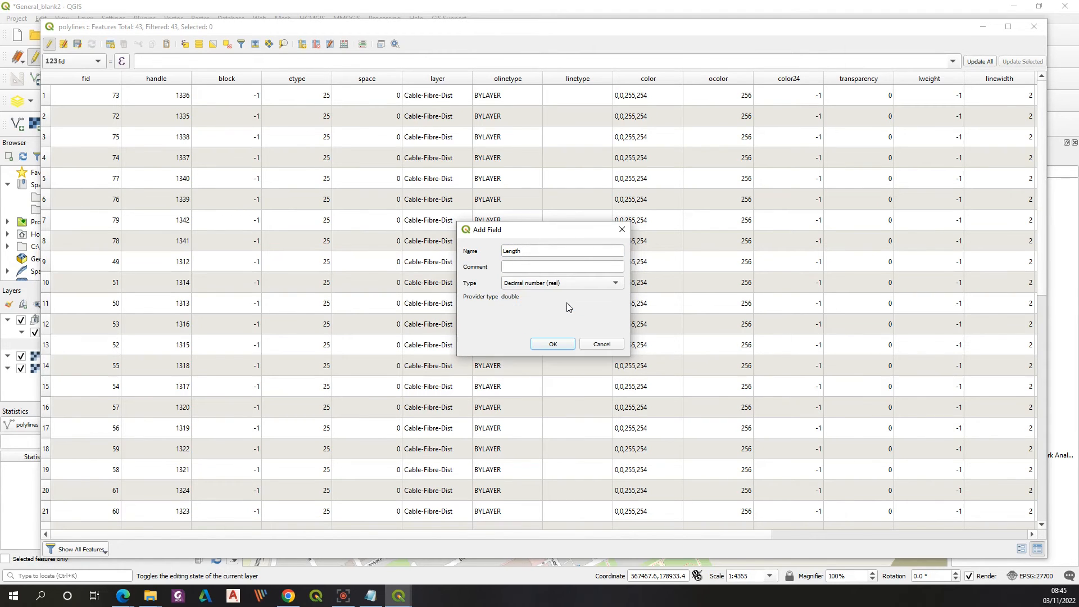
click(555, 345)
Step: Open the field calculator for the polylines layer and enter the expression $length
drag(667, 534, 1014, 498)
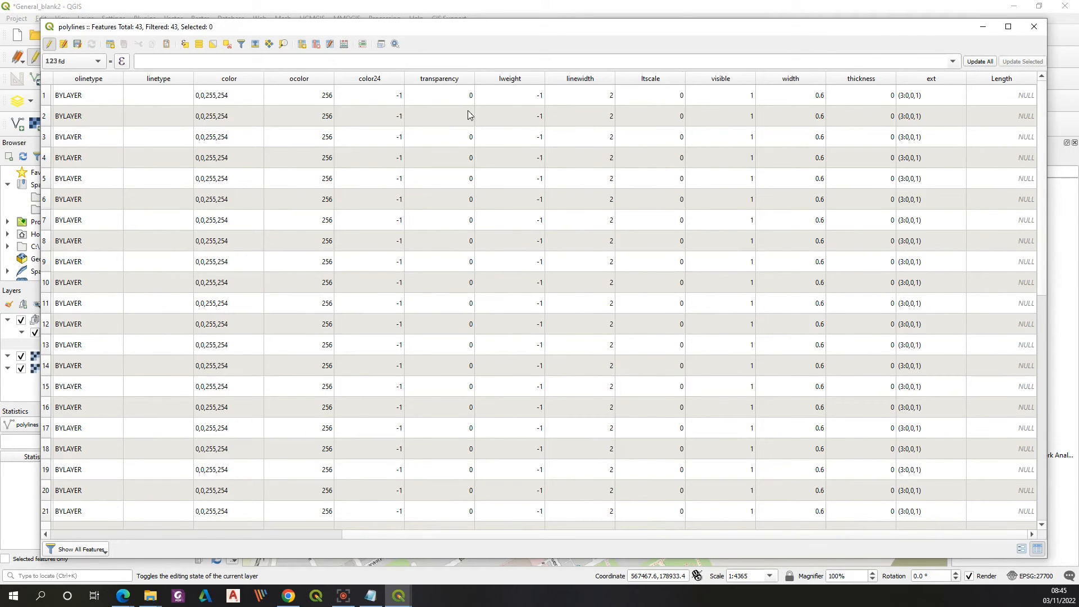
click(345, 45)
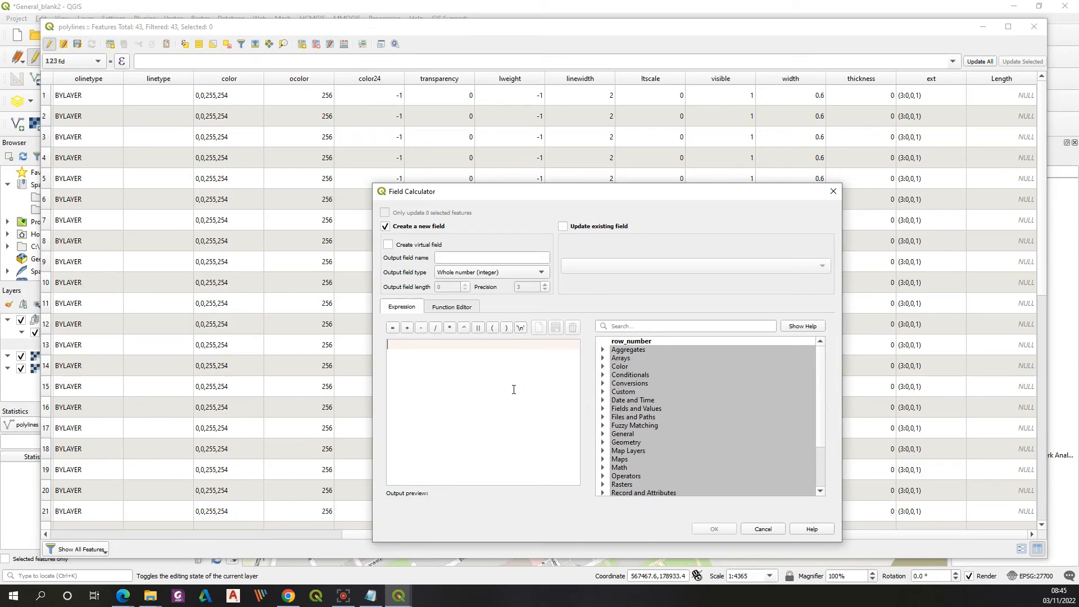
text($length)
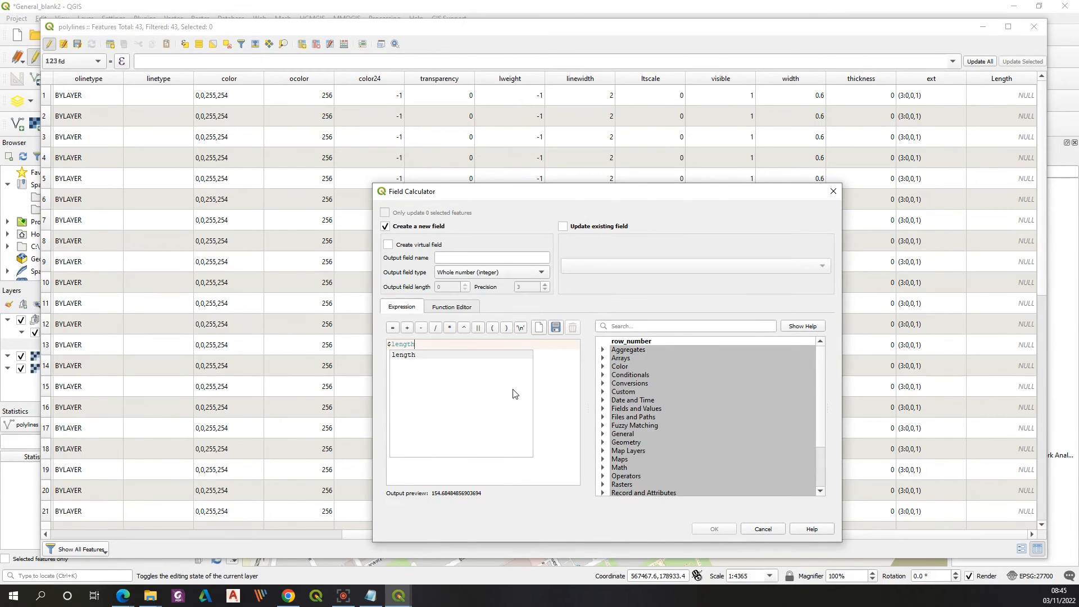
click(554, 386)
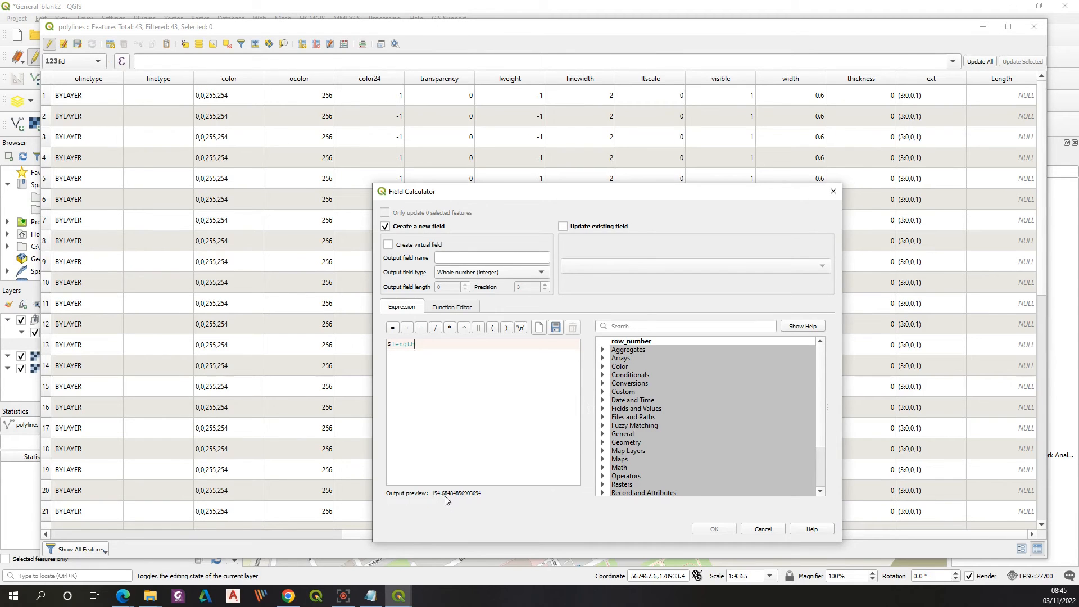
Step: Wrap the $length expression in a rounding function with one decimal place, giving round($length,1)
drag(390, 353, 387, 346)
click(388, 345)
text(round)
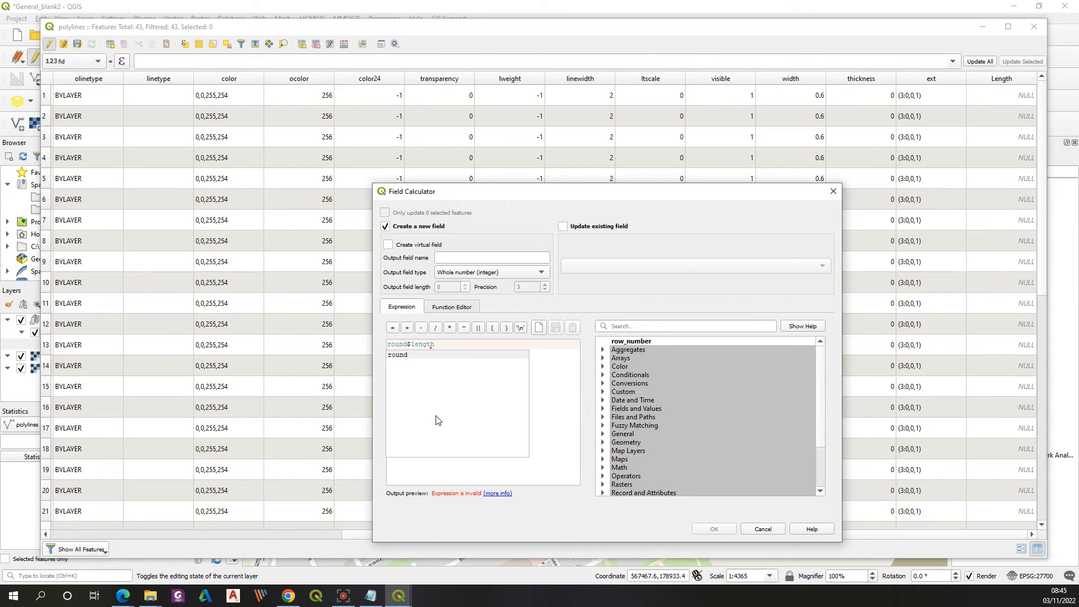
text(()
click(447, 347)
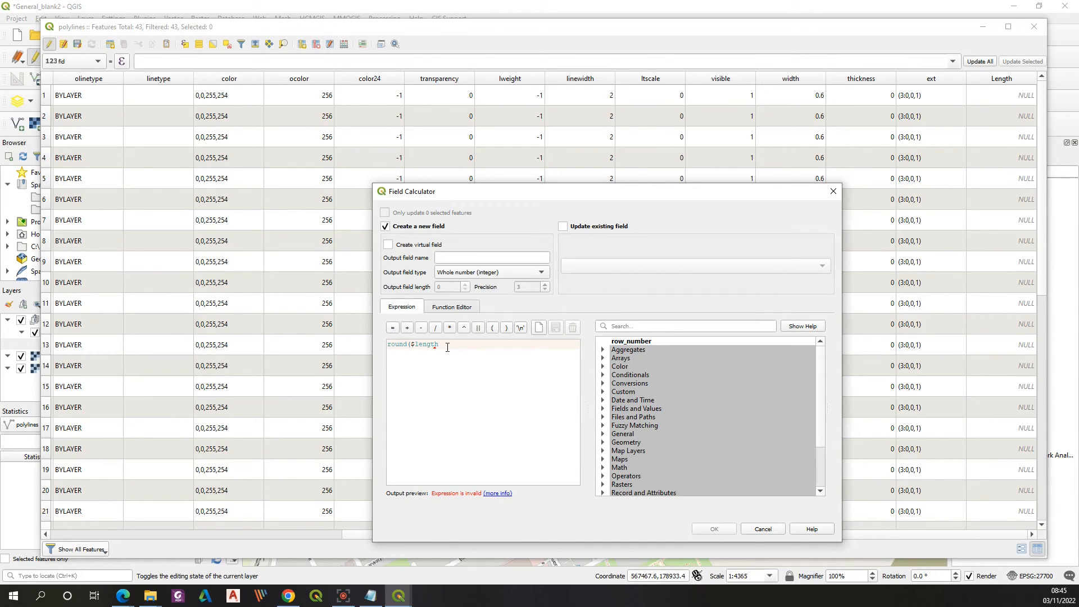
text(,)
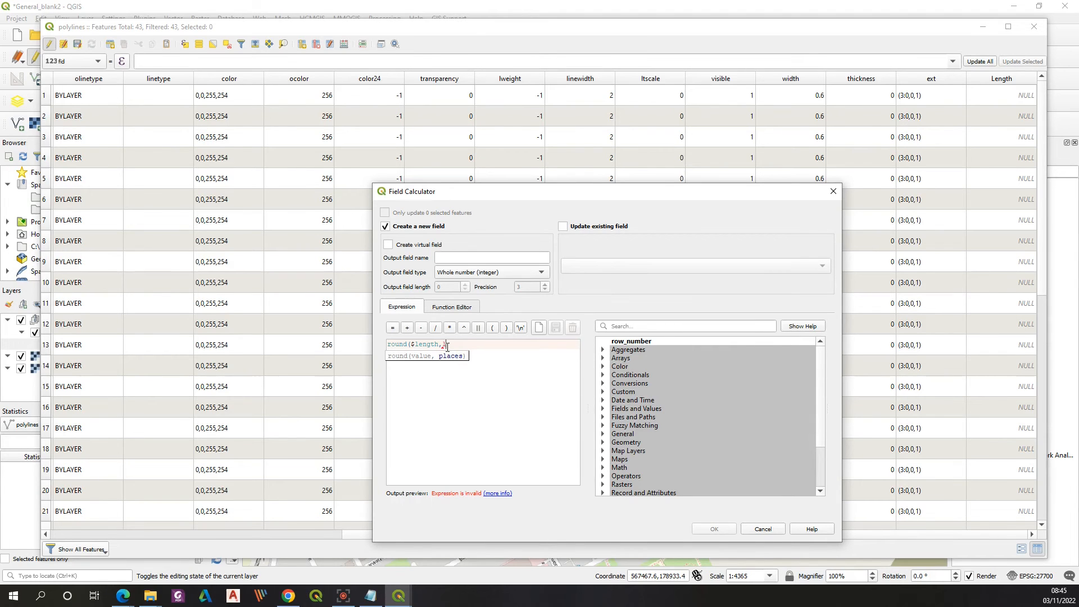
text(1))
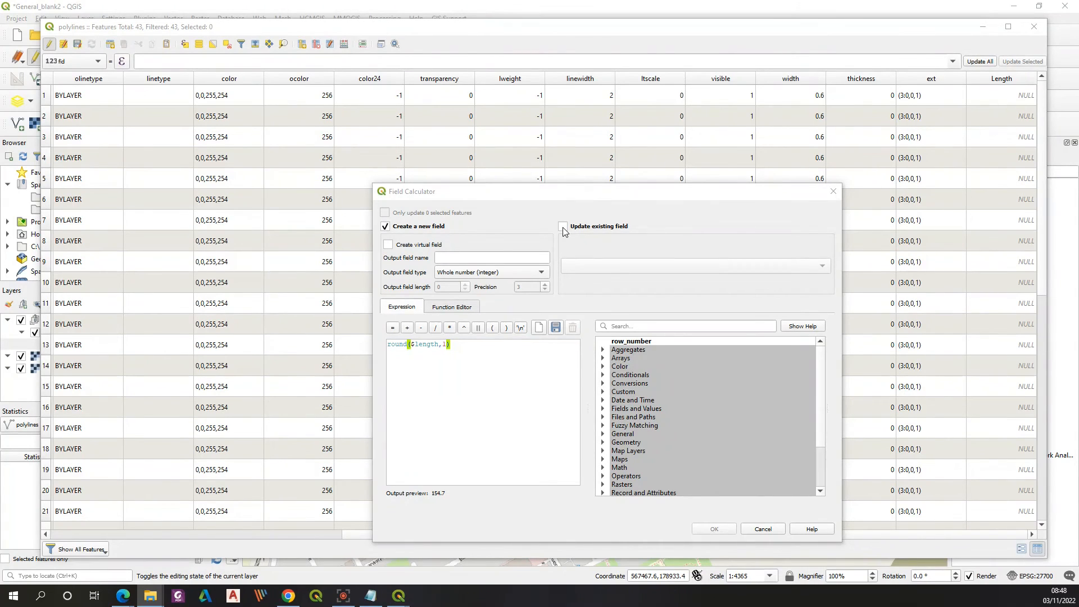
Step: Update the existing Length field with the rounded expression, check the calculated values and close the attribute table
click(622, 266)
click(573, 227)
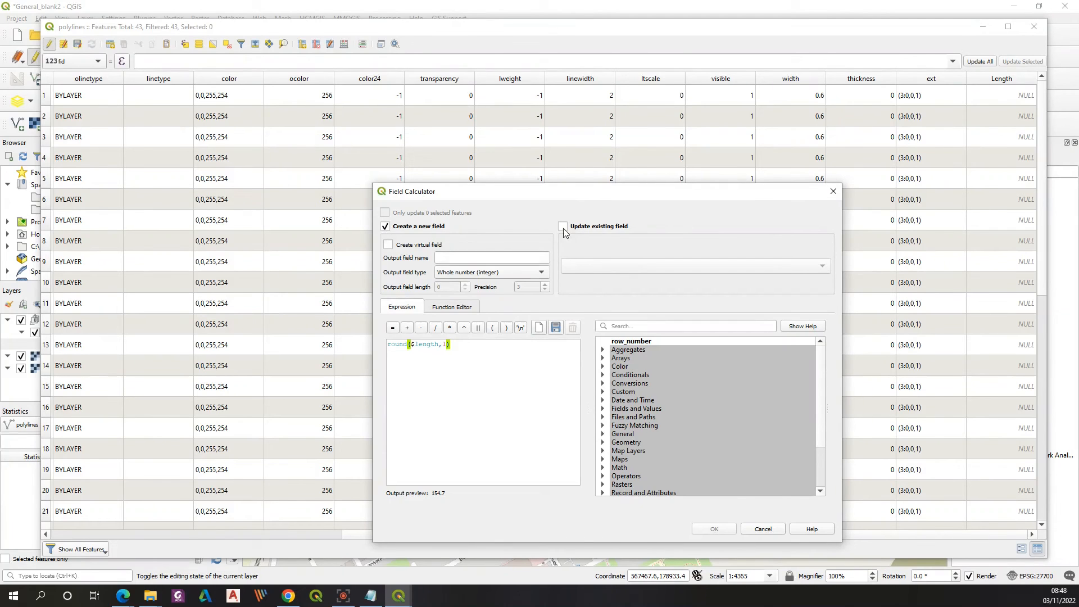
click(632, 269)
click(603, 521)
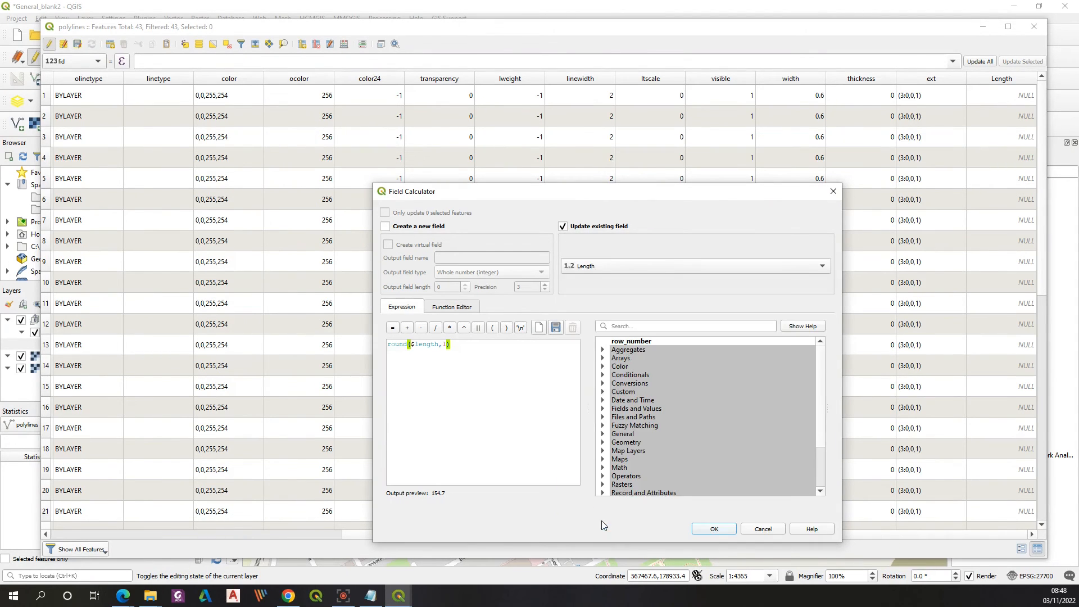
click(713, 529)
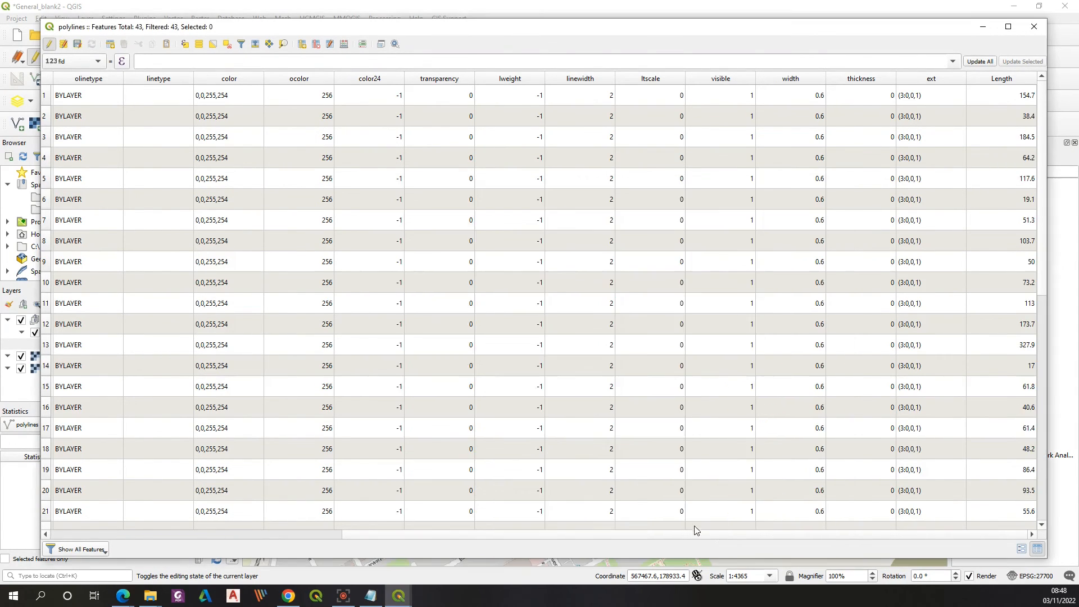
mouse_move(1042, 250)
mouse_down()
mouse_move(1053, 530)
mouse_move(1044, 242)
mouse_up()
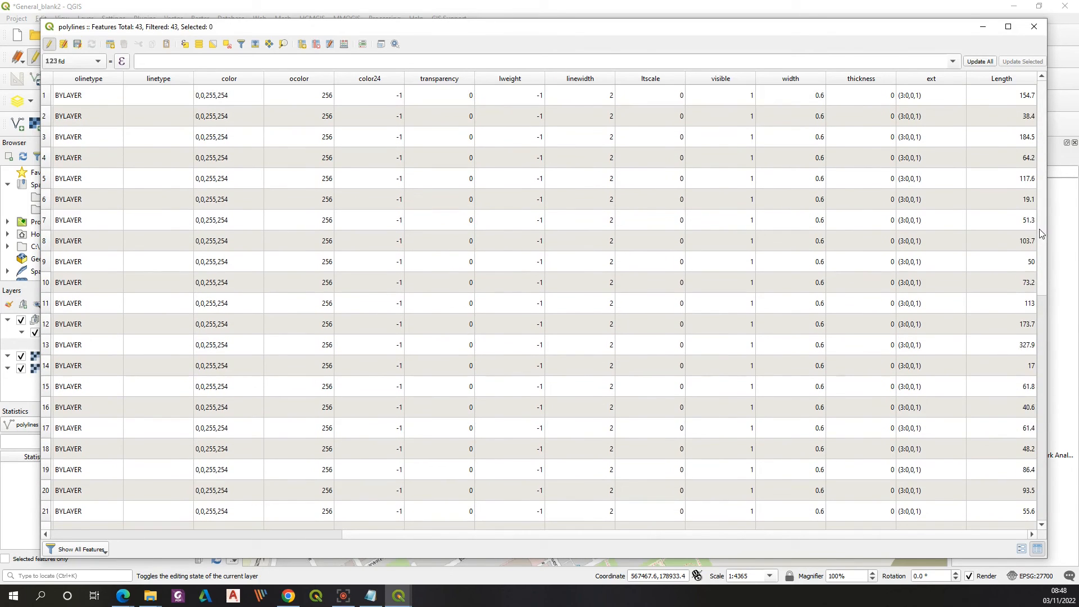
click(1035, 27)
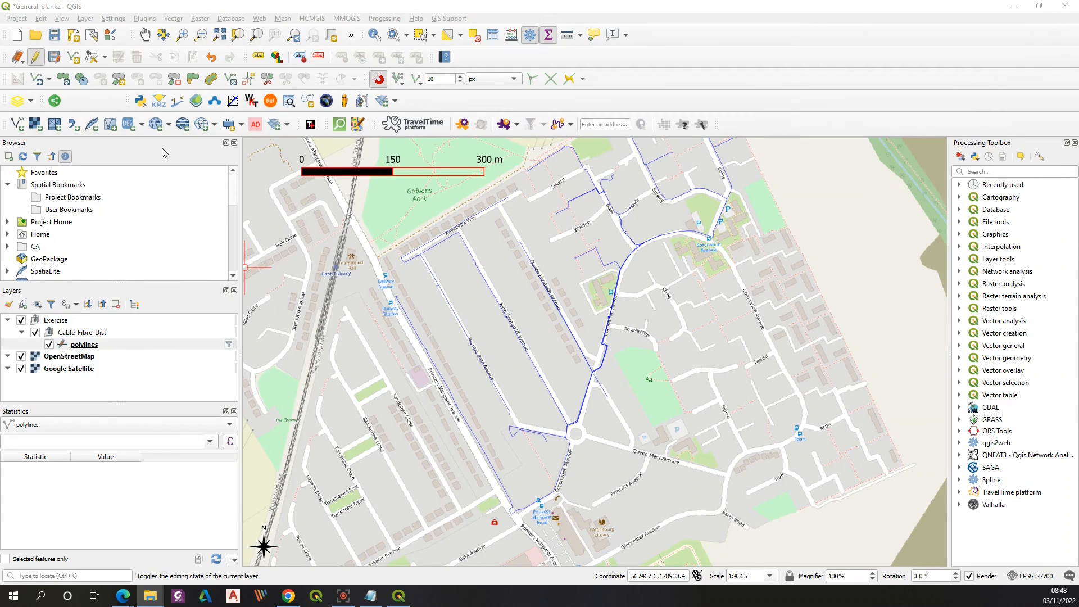
Step: Show the statistical summary of the Length field for the polylines layer
click(549, 35)
click(549, 36)
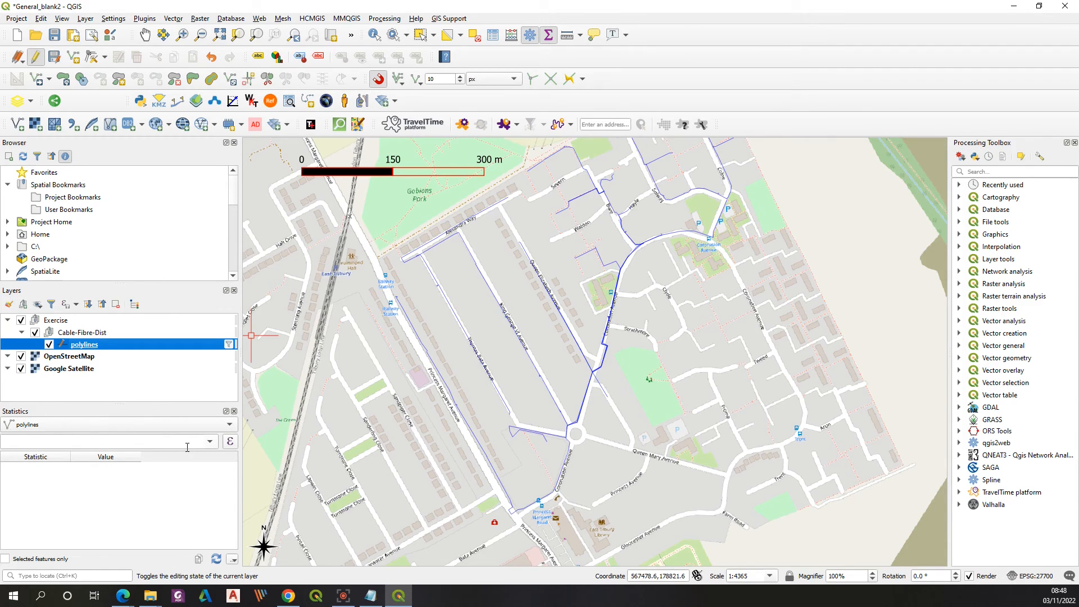
click(217, 430)
click(217, 428)
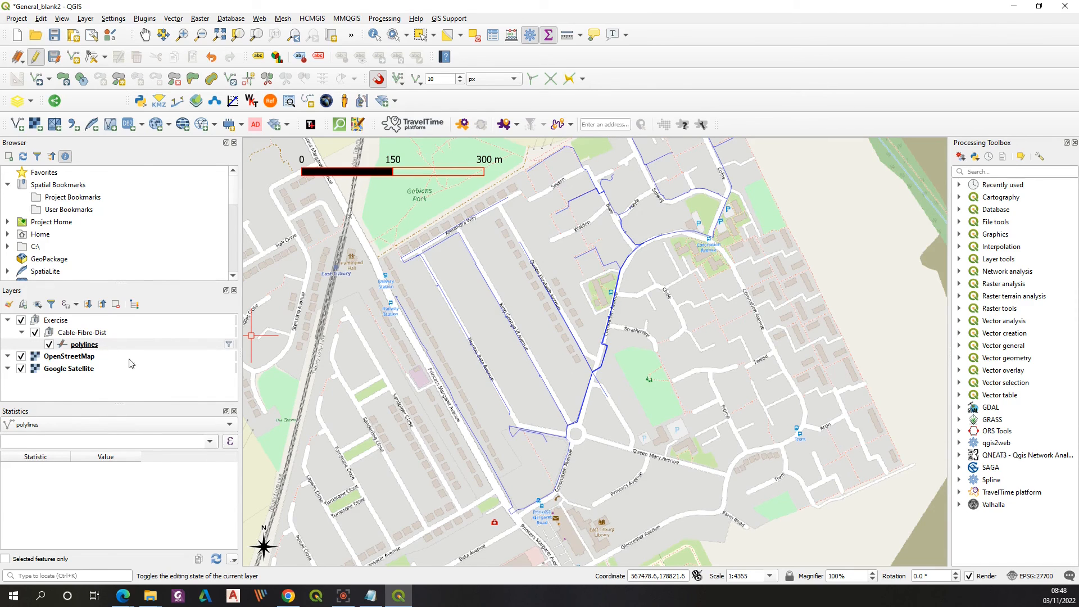
click(209, 442)
drag(213, 330, 220, 430)
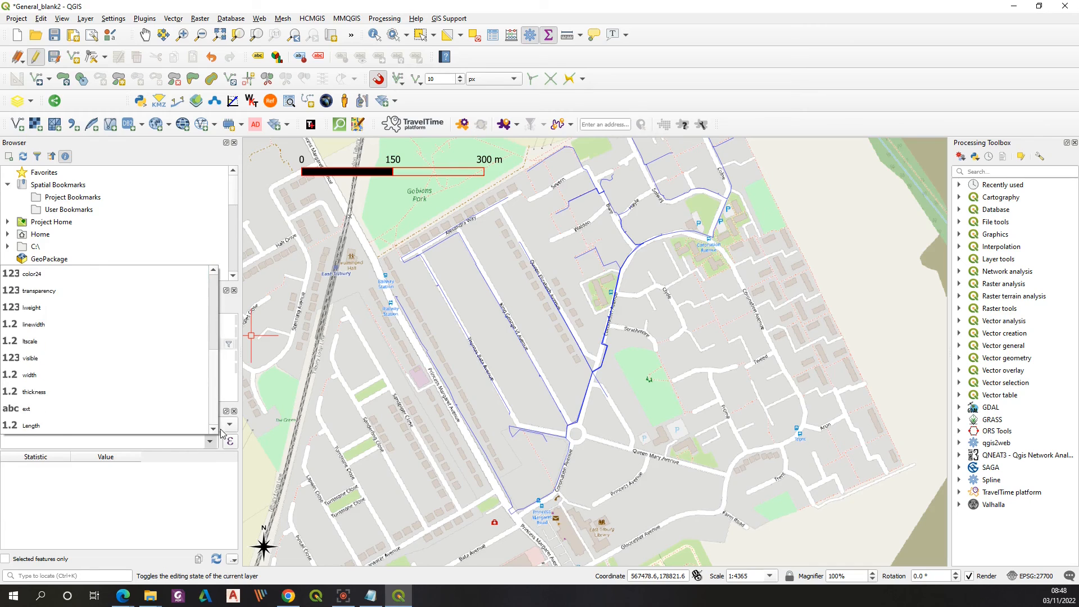
click(46, 426)
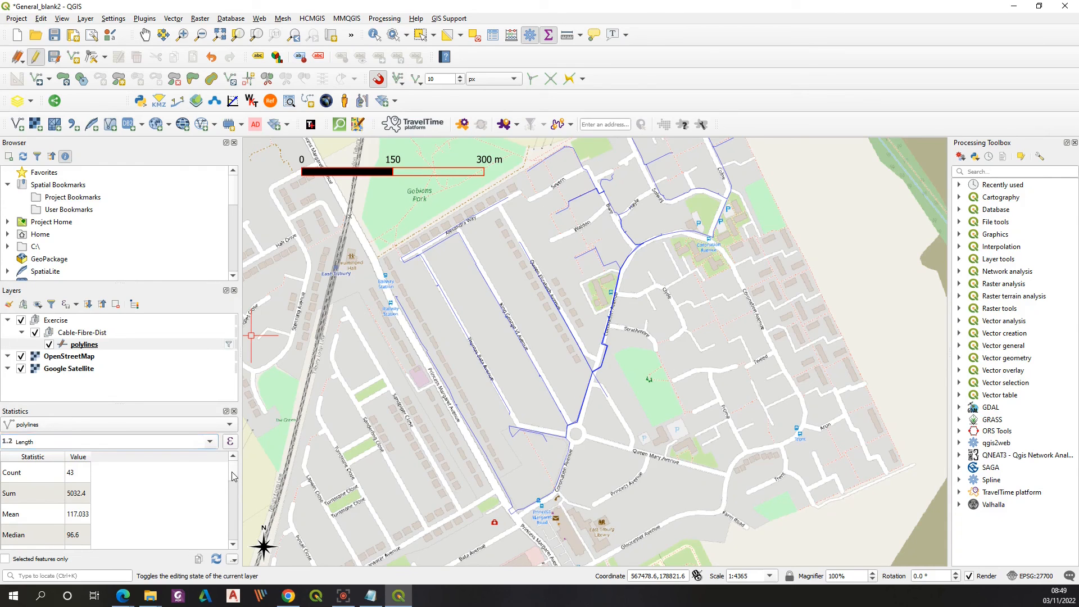
Step: Review the Length statistics, including the sum and count, and copy them all into a blank Notepad document
scroll(232, 481, down, 2)
scroll(233, 485, up, 2)
click(75, 498)
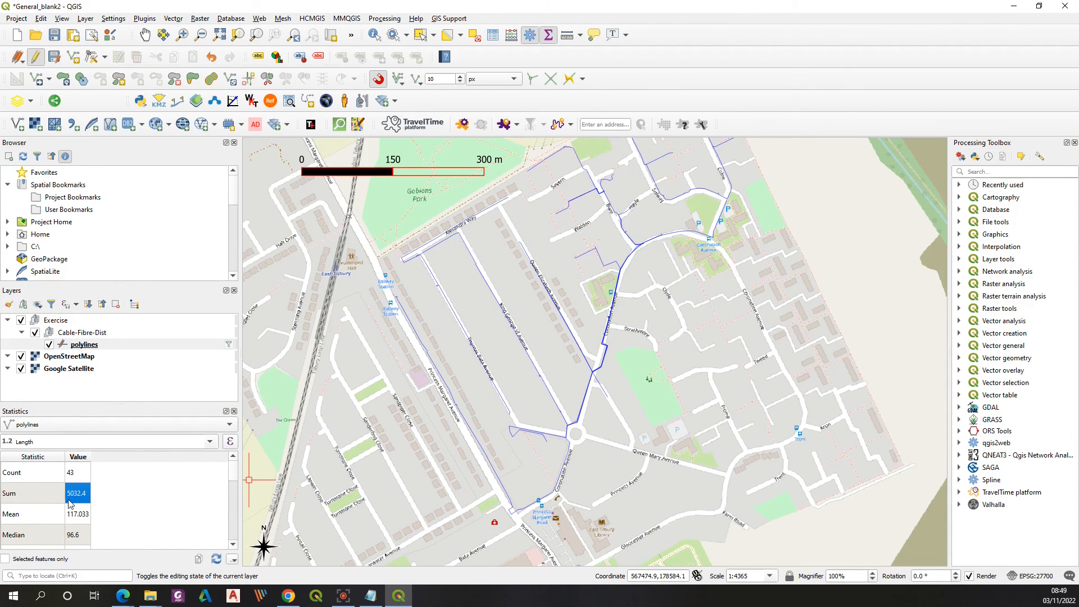
click(79, 474)
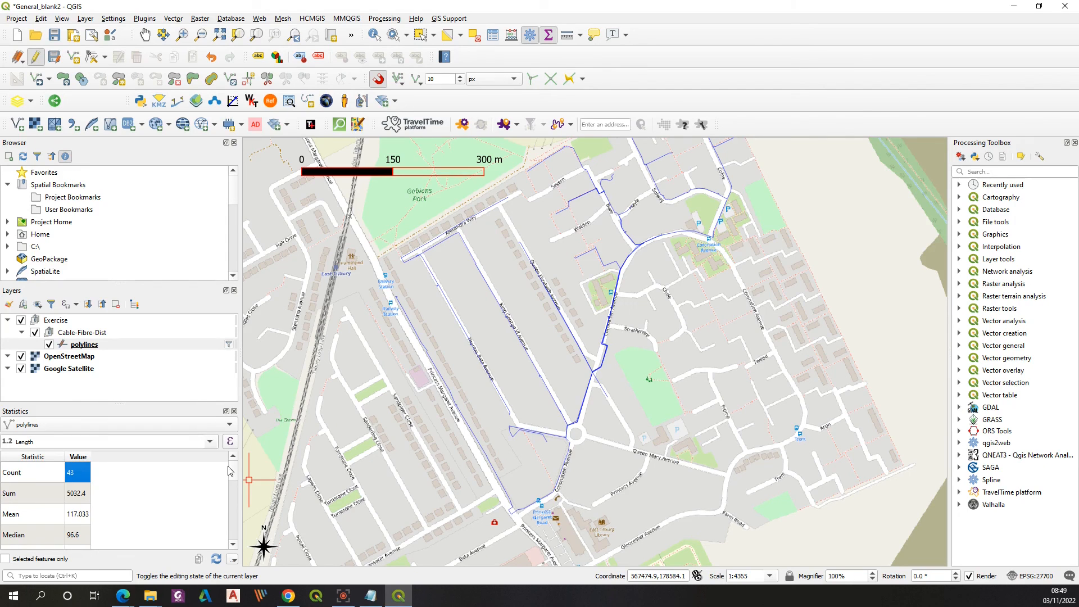
click(231, 524)
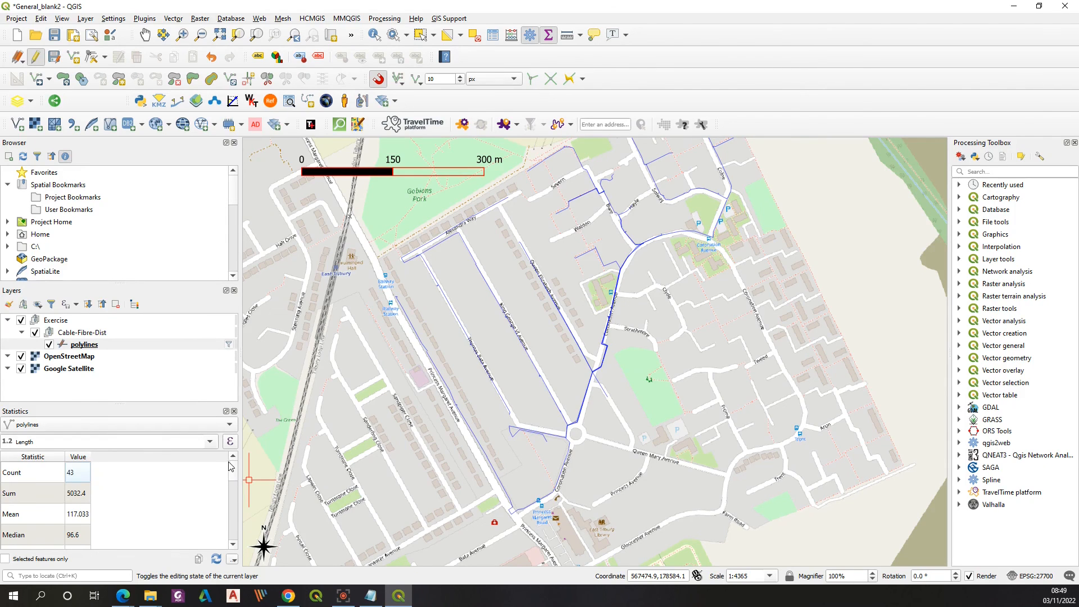
click(198, 560)
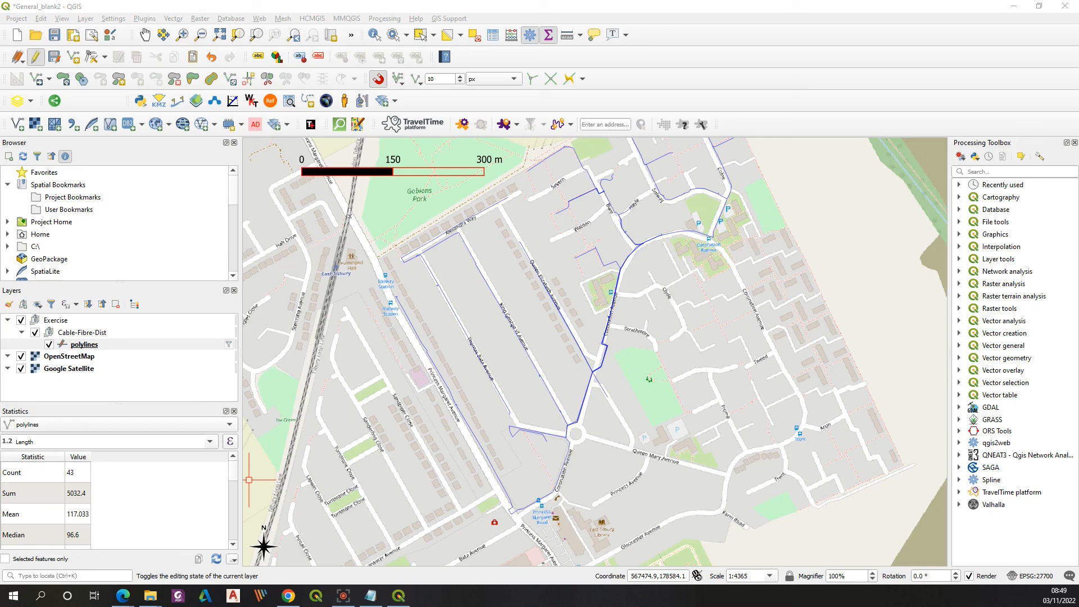
drag(0, 127, 467, 128)
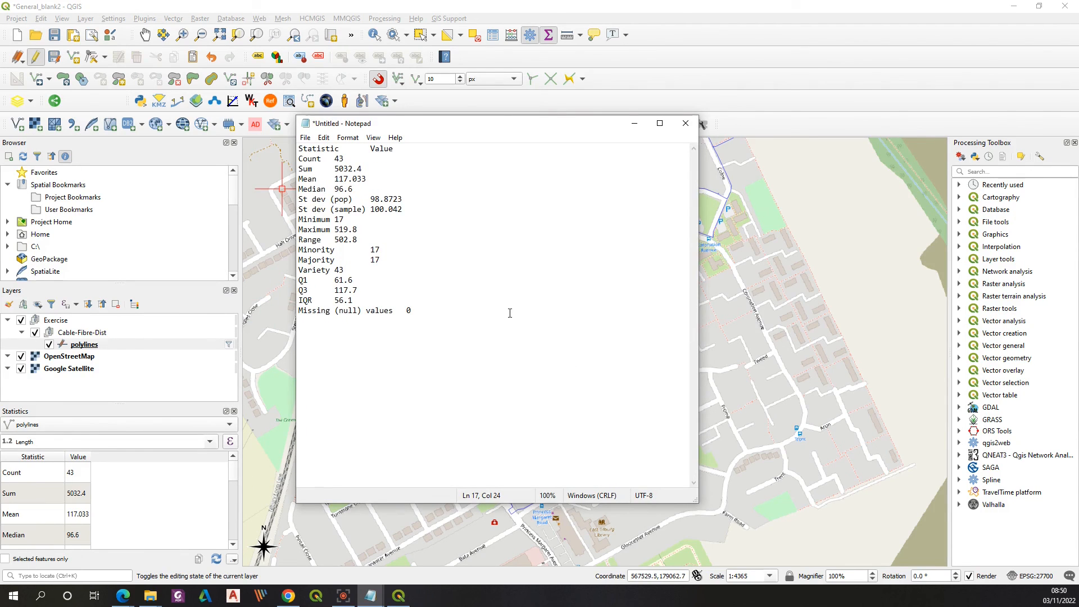
click(634, 123)
Step: Paste the copied statistics into a blank Excel workbook, widen column B slightly and return to QGIS
drag(0, 93, 385, 84)
click(345, 382)
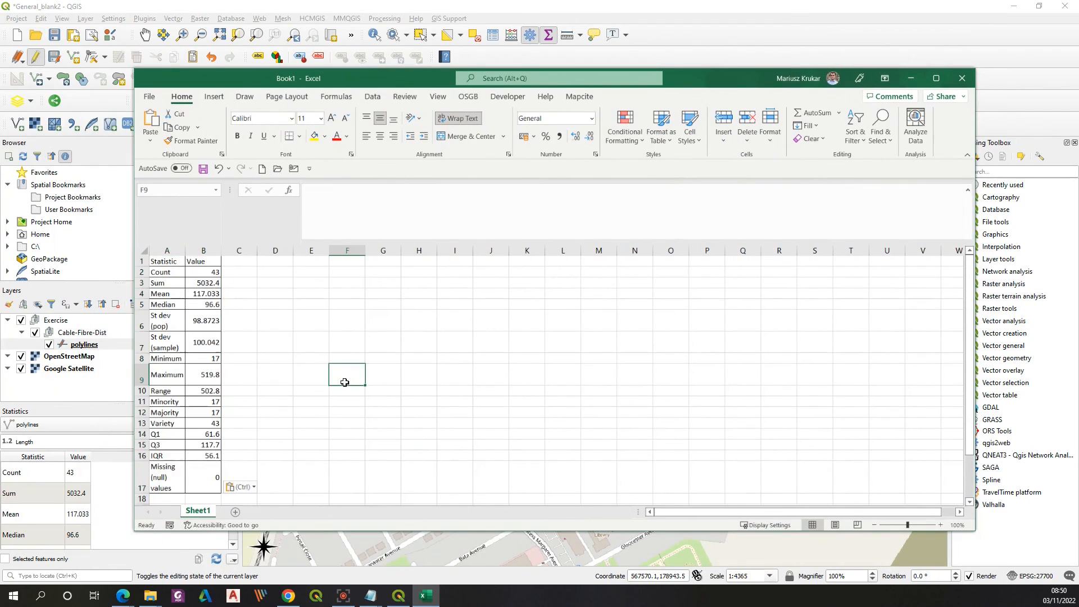
drag(222, 249, 243, 249)
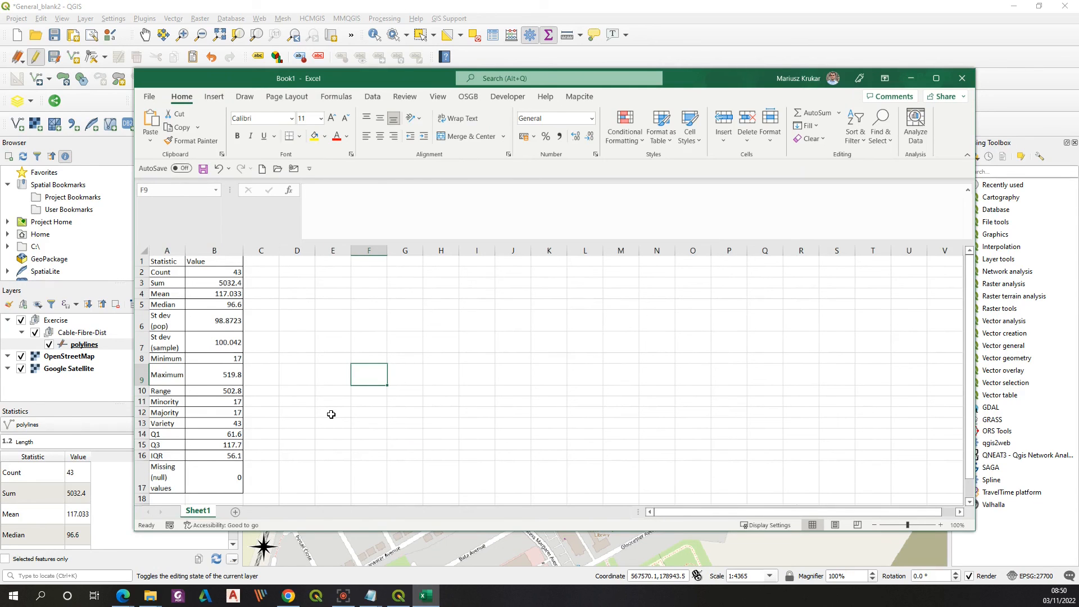
click(910, 78)
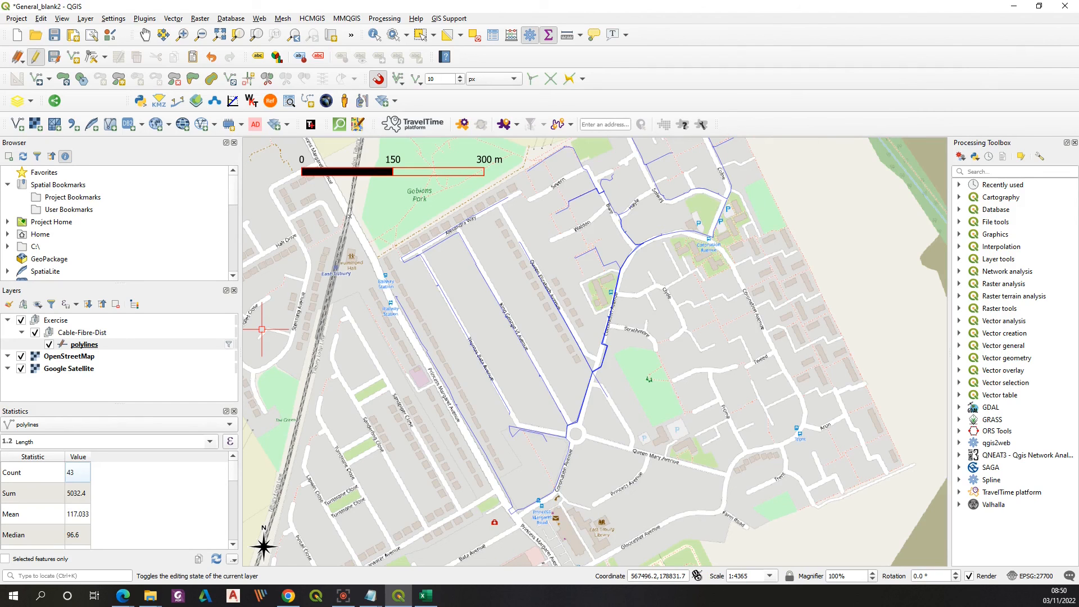
Step: Switch to the Microsoft Edge browser
click(122, 596)
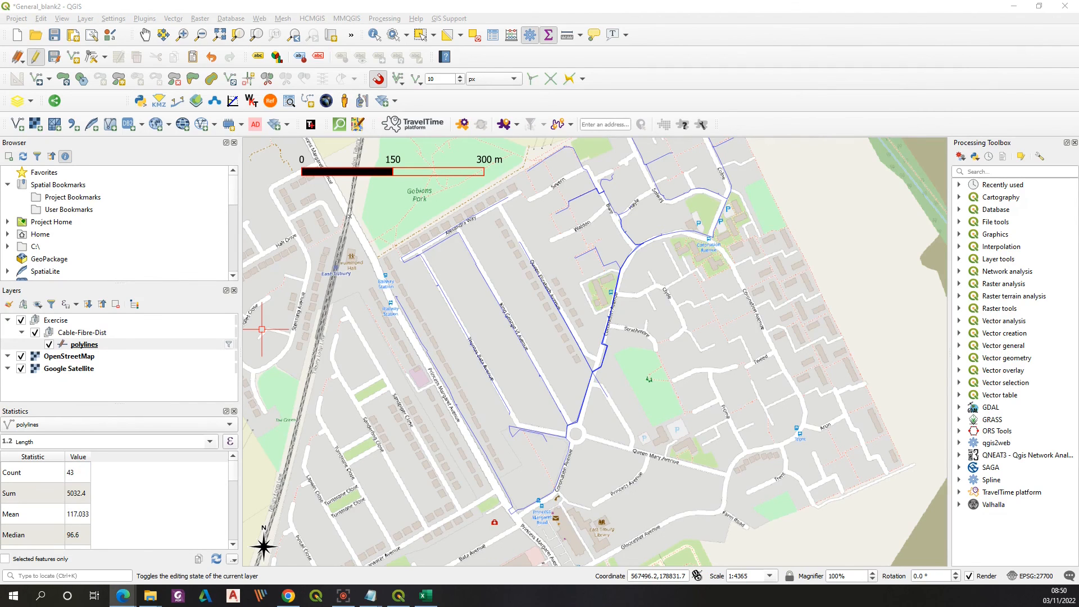